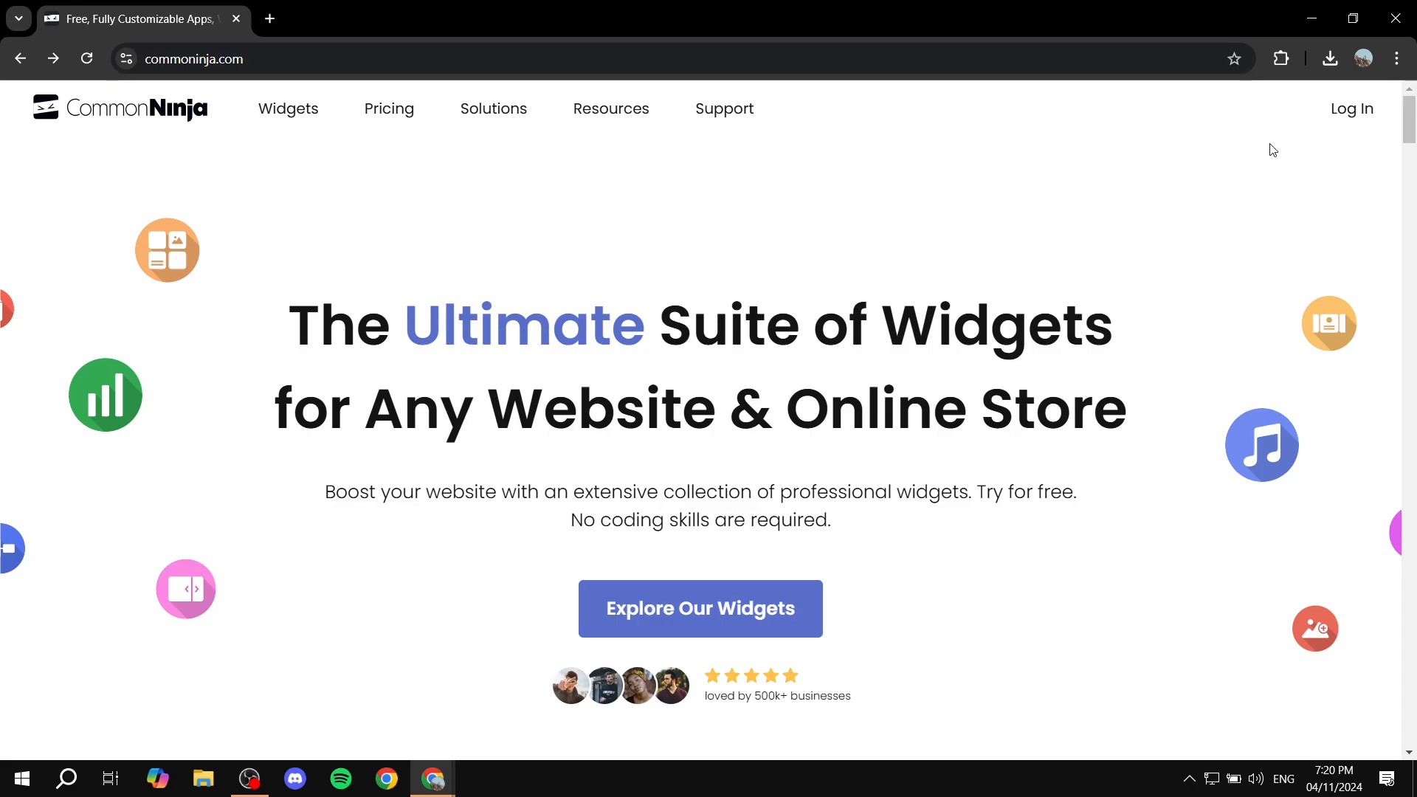
Log in, search the widget catalog for 'tabs' and create a new Tabs widget
click(1350, 111)
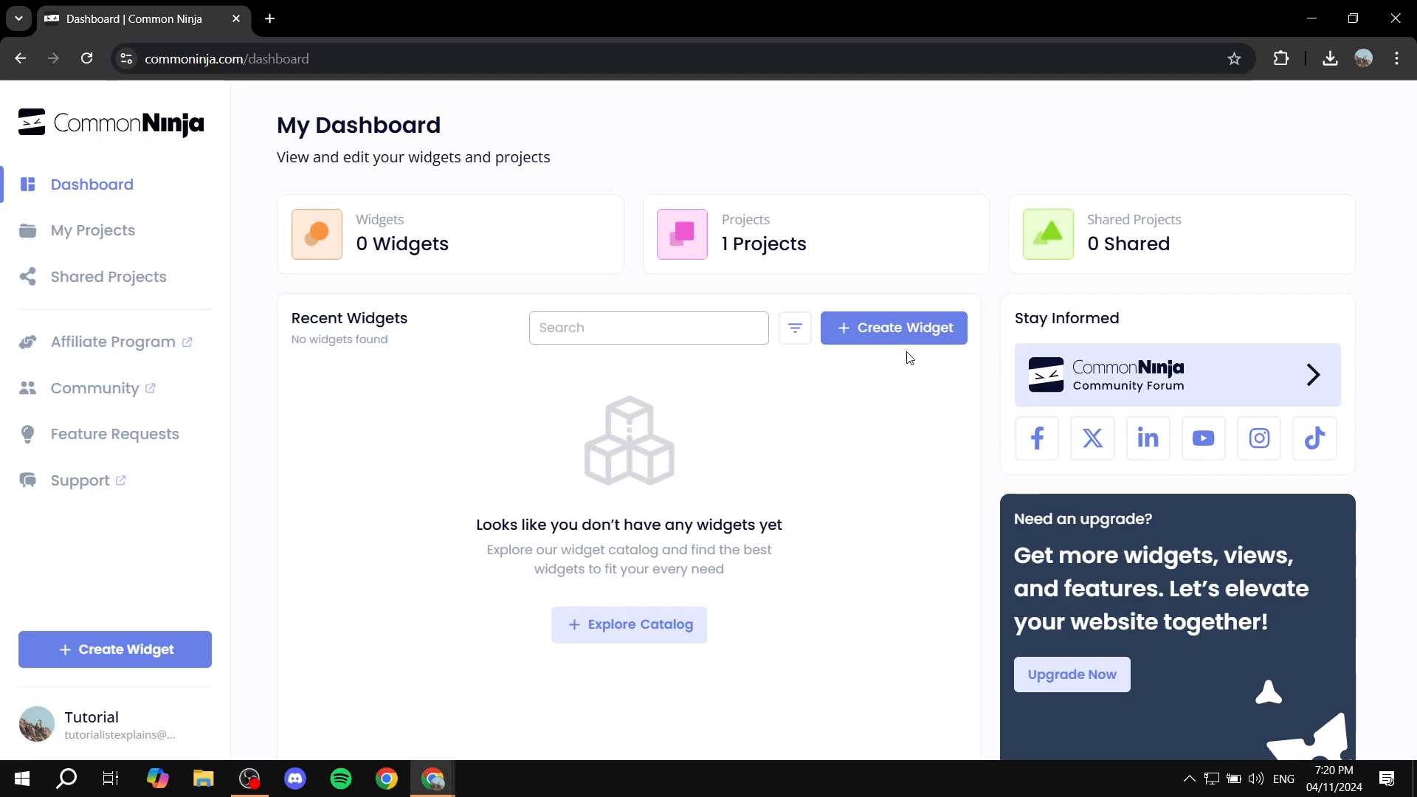
click(910, 327)
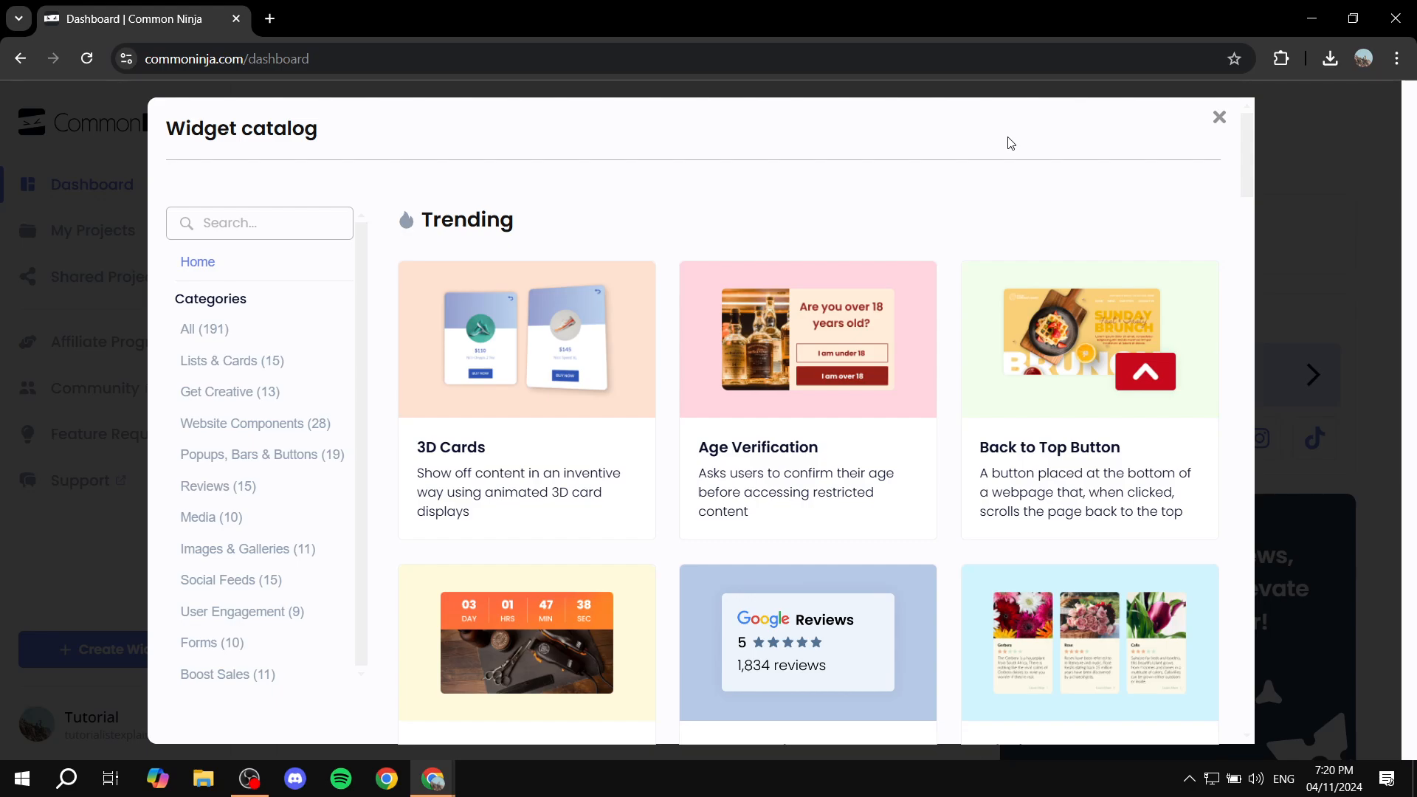
click(249, 229)
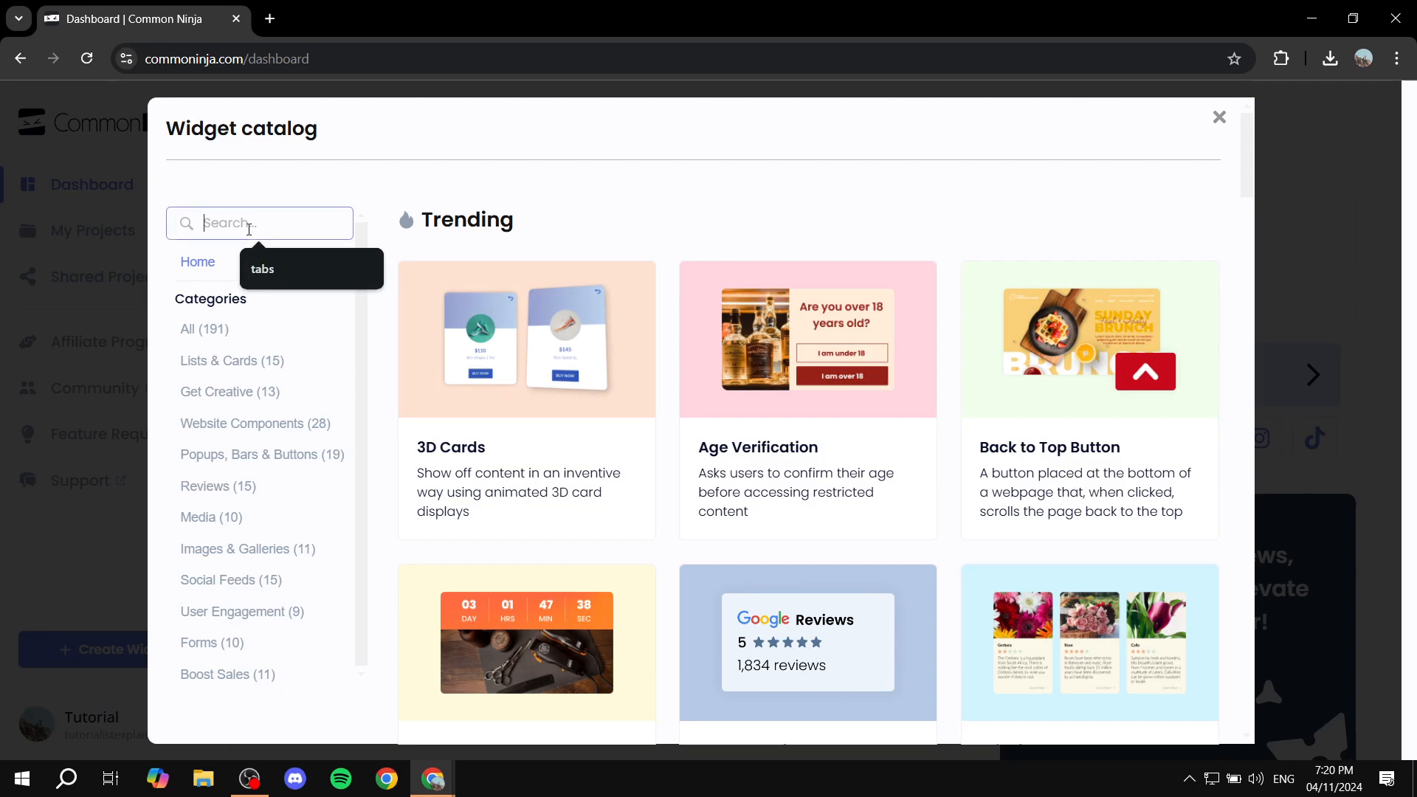
click(301, 267)
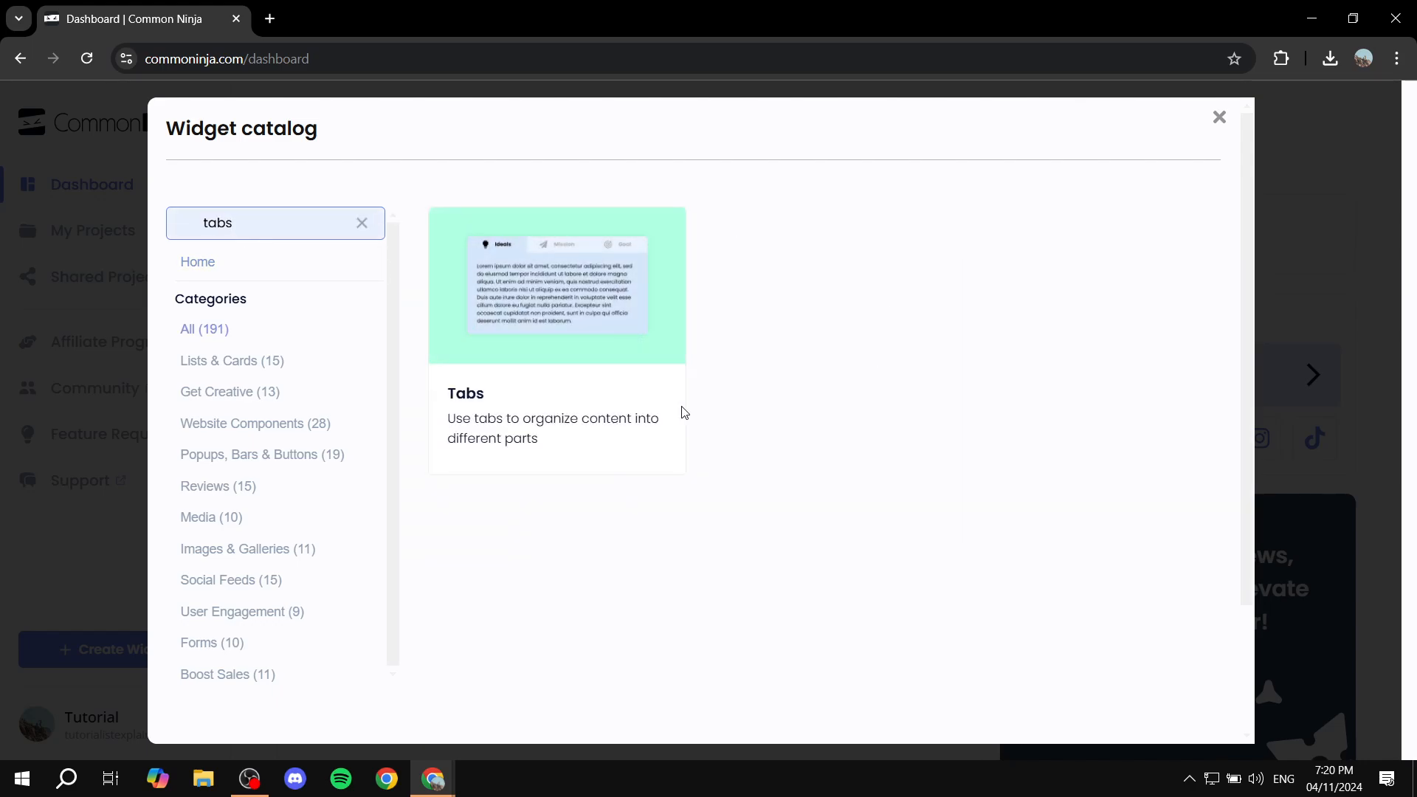
mouse_move(561, 332)
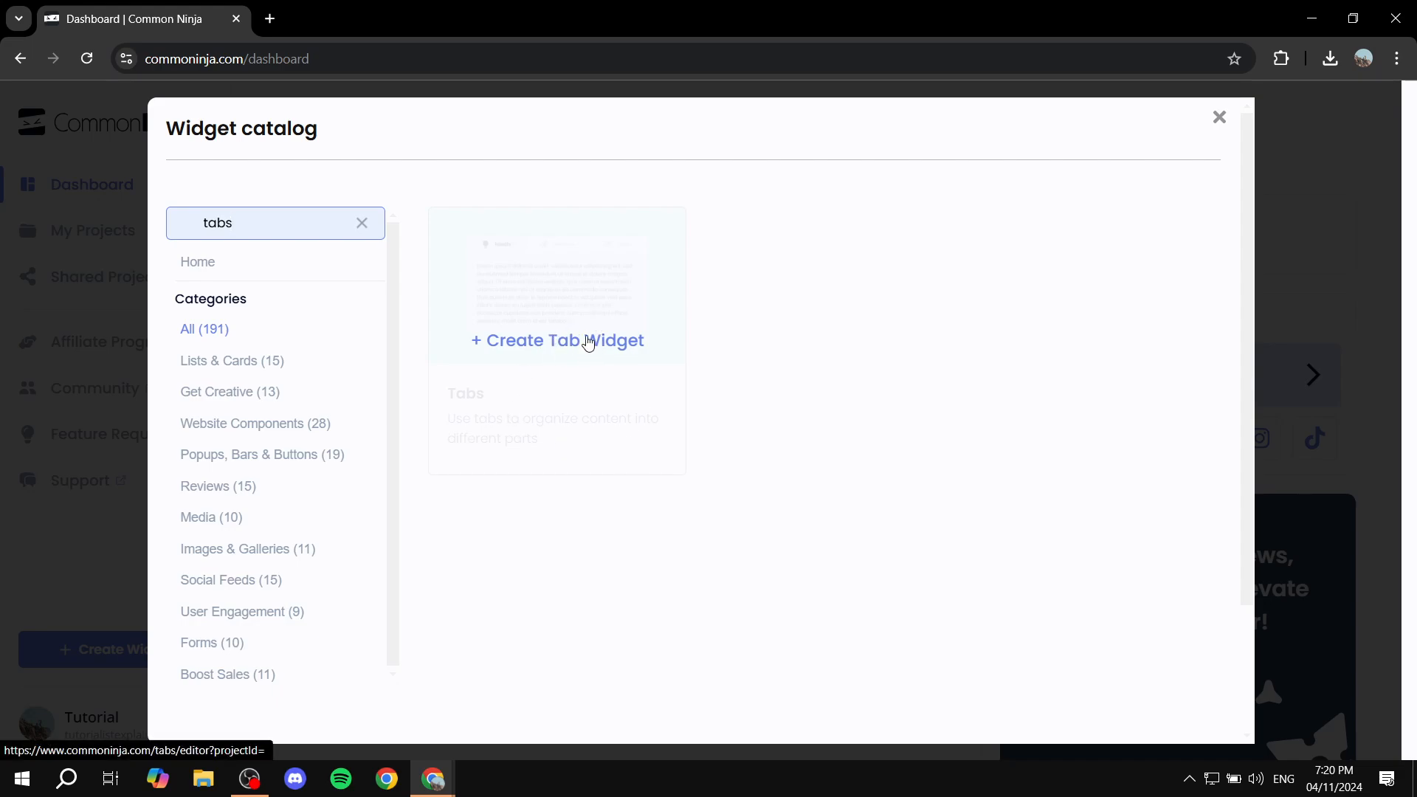
click(588, 343)
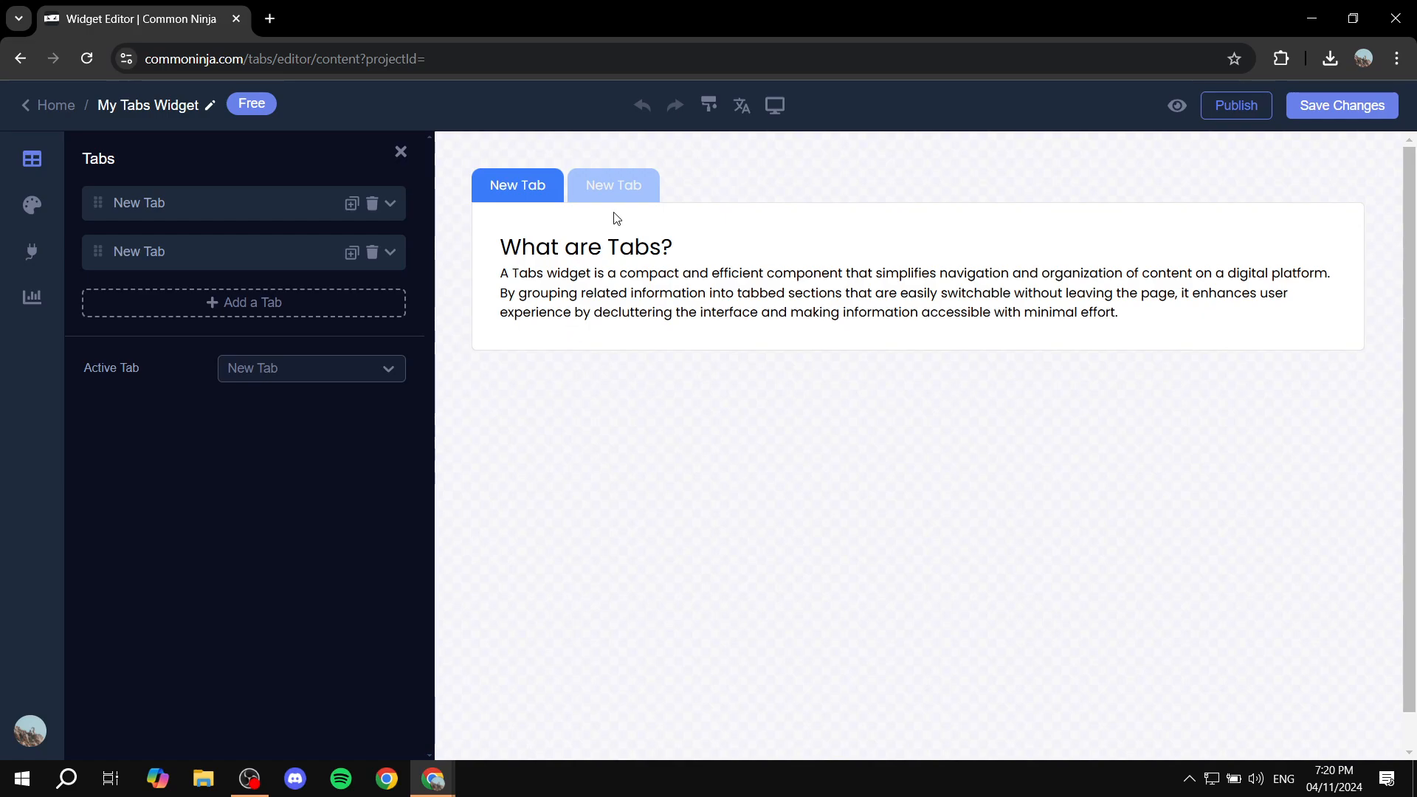
Switch the preview back and forth between the two default tabs, ending on the second
click(583, 186)
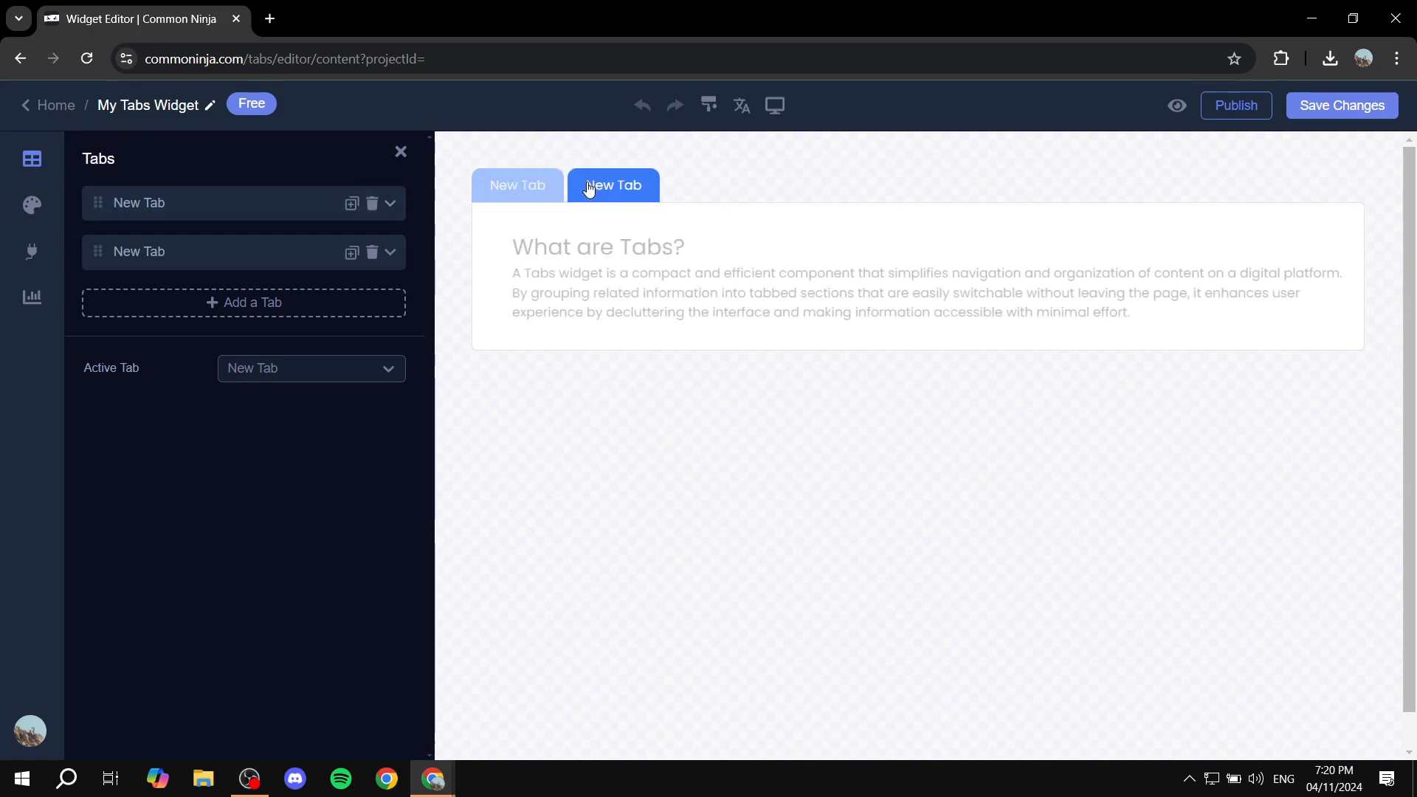
click(524, 186)
click(616, 189)
click(479, 185)
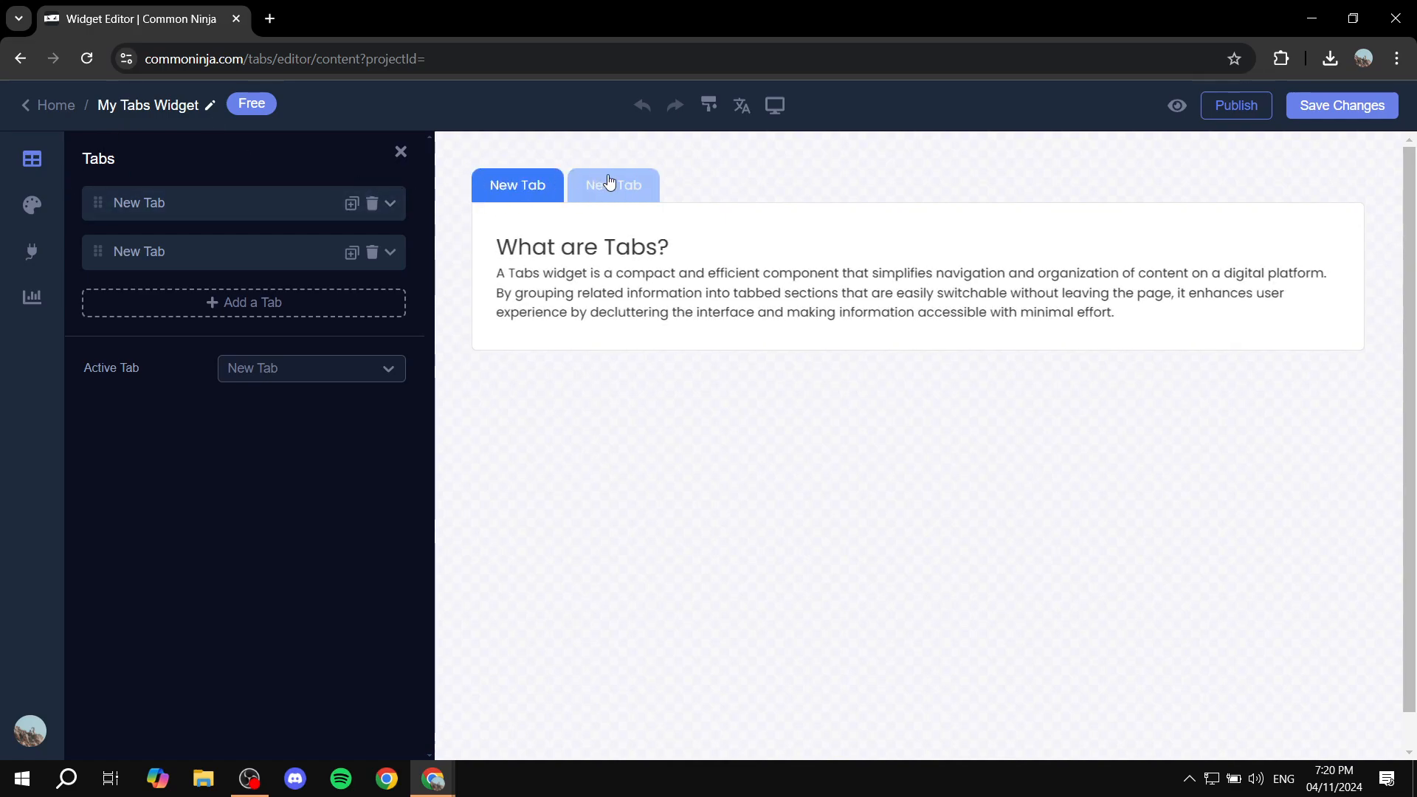
click(610, 185)
click(521, 183)
click(616, 185)
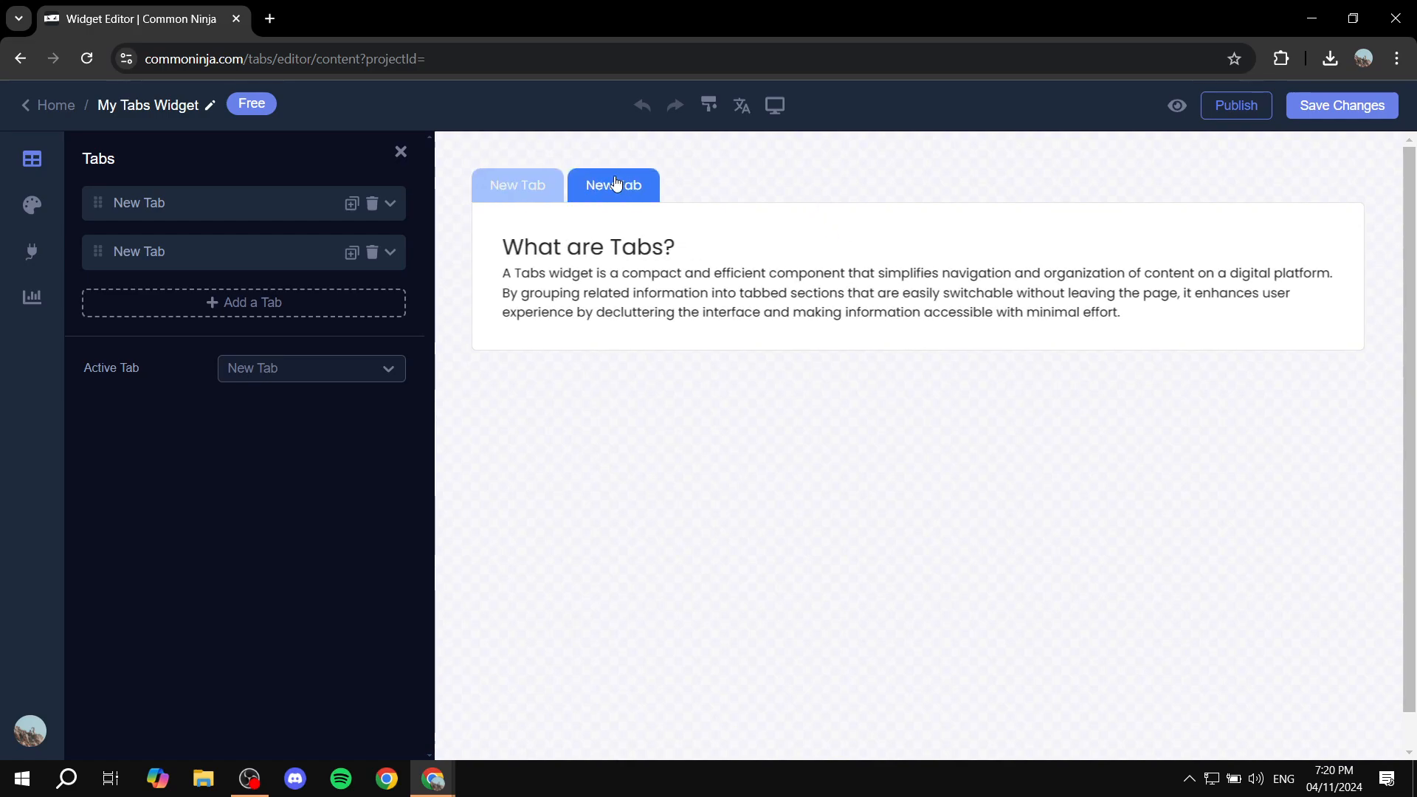
click(530, 185)
click(614, 184)
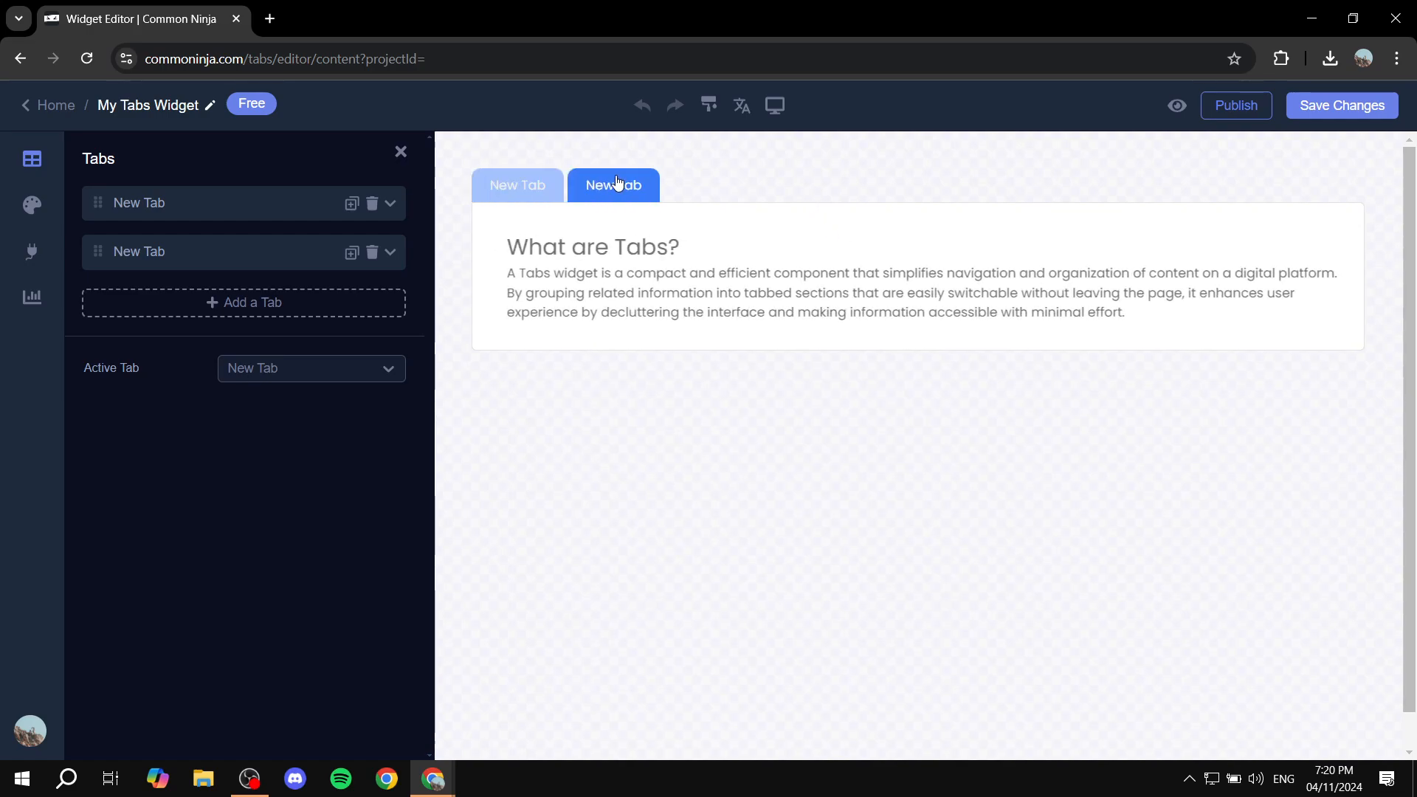
Add a third and fourth tab, collapsing each new tab's settings
click(302, 304)
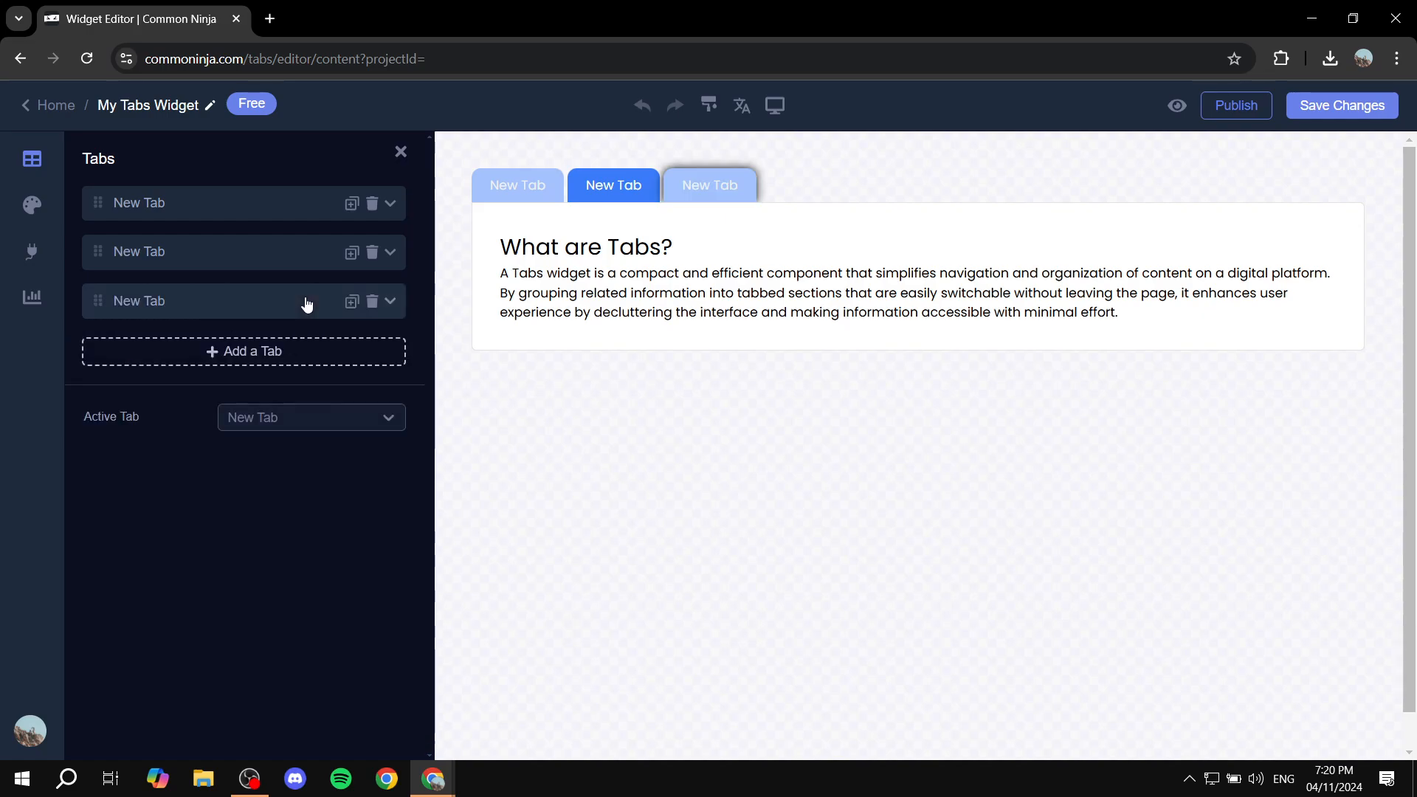
click(392, 301)
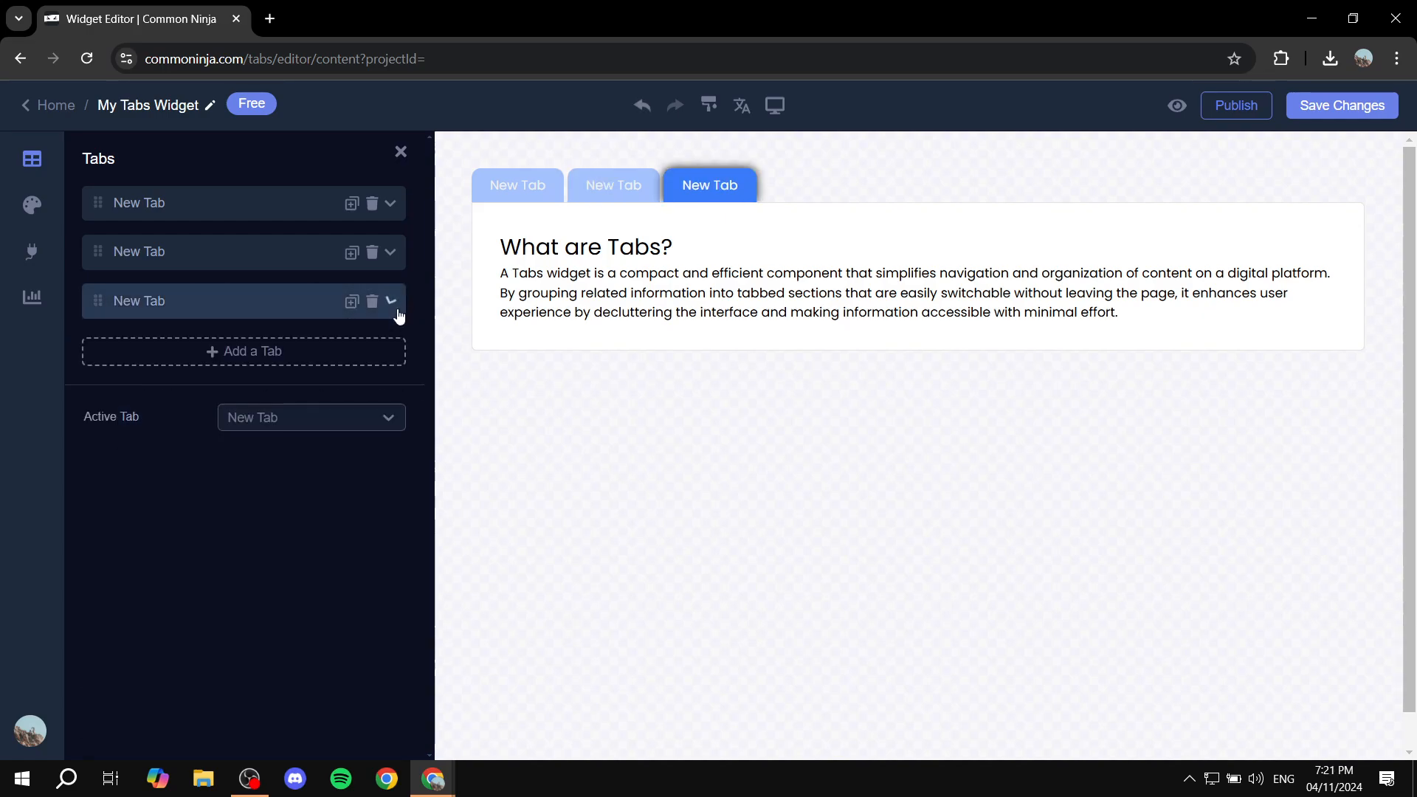
click(266, 354)
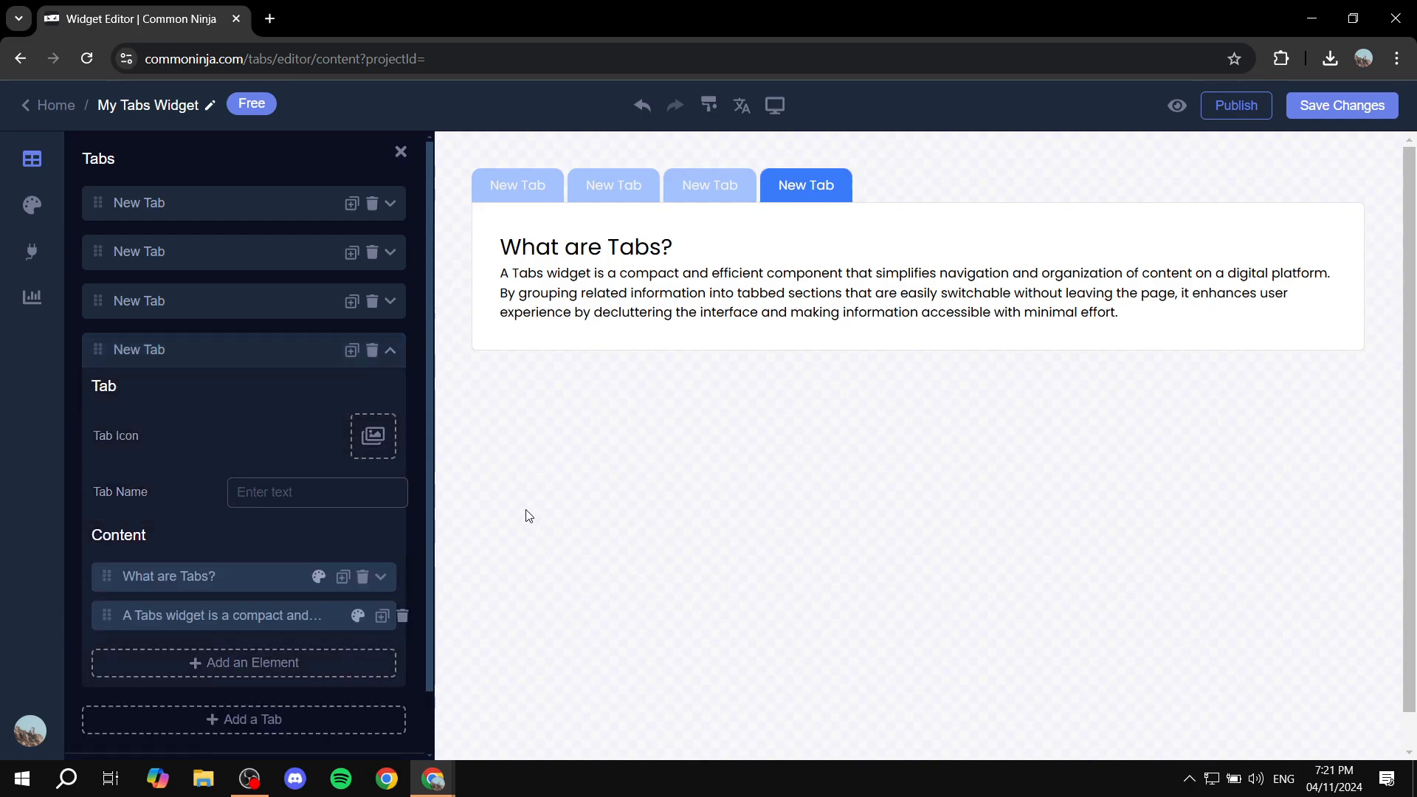
click(390, 351)
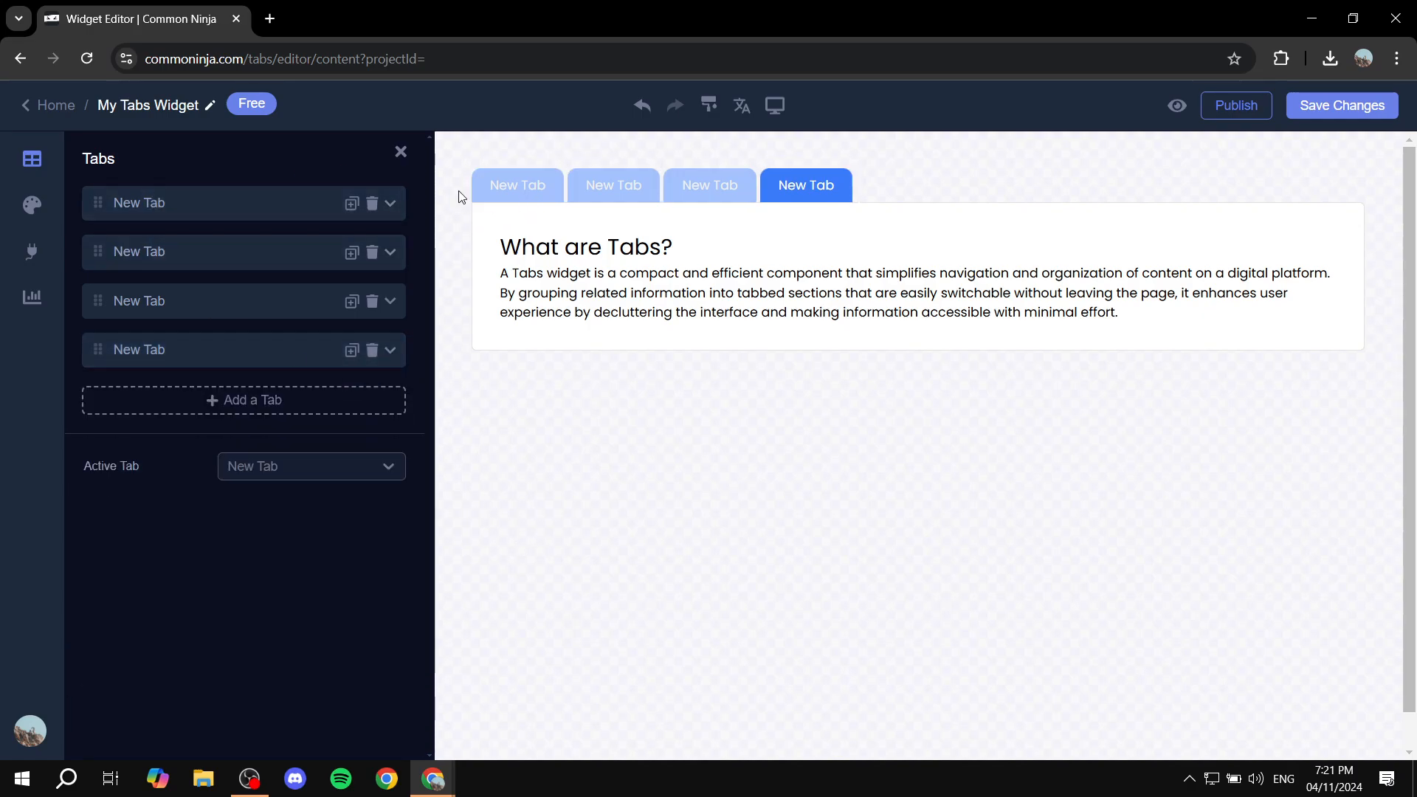
Rename the first tab to 'Test' and change its title text to 'Chagne that'
click(184, 209)
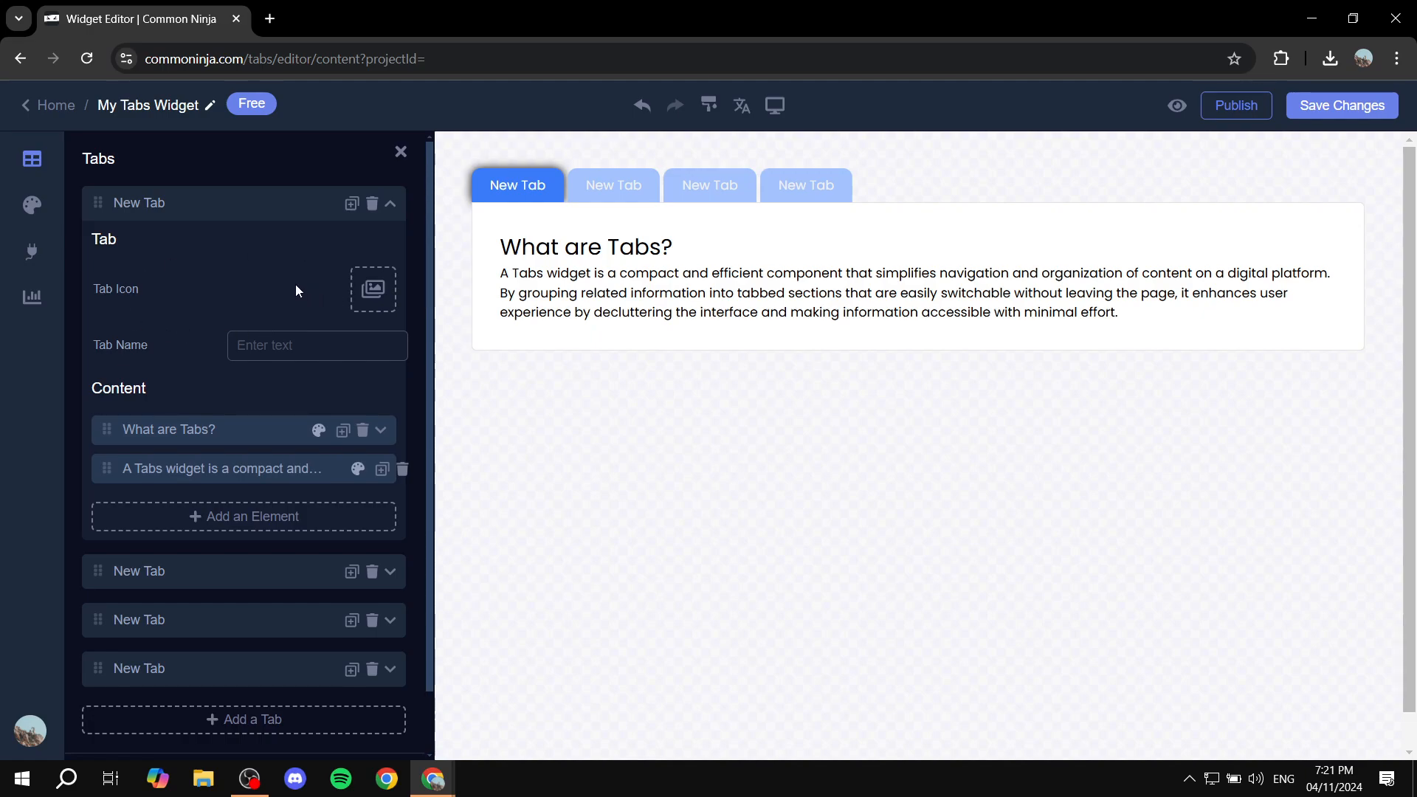
click(298, 344)
text(Test)
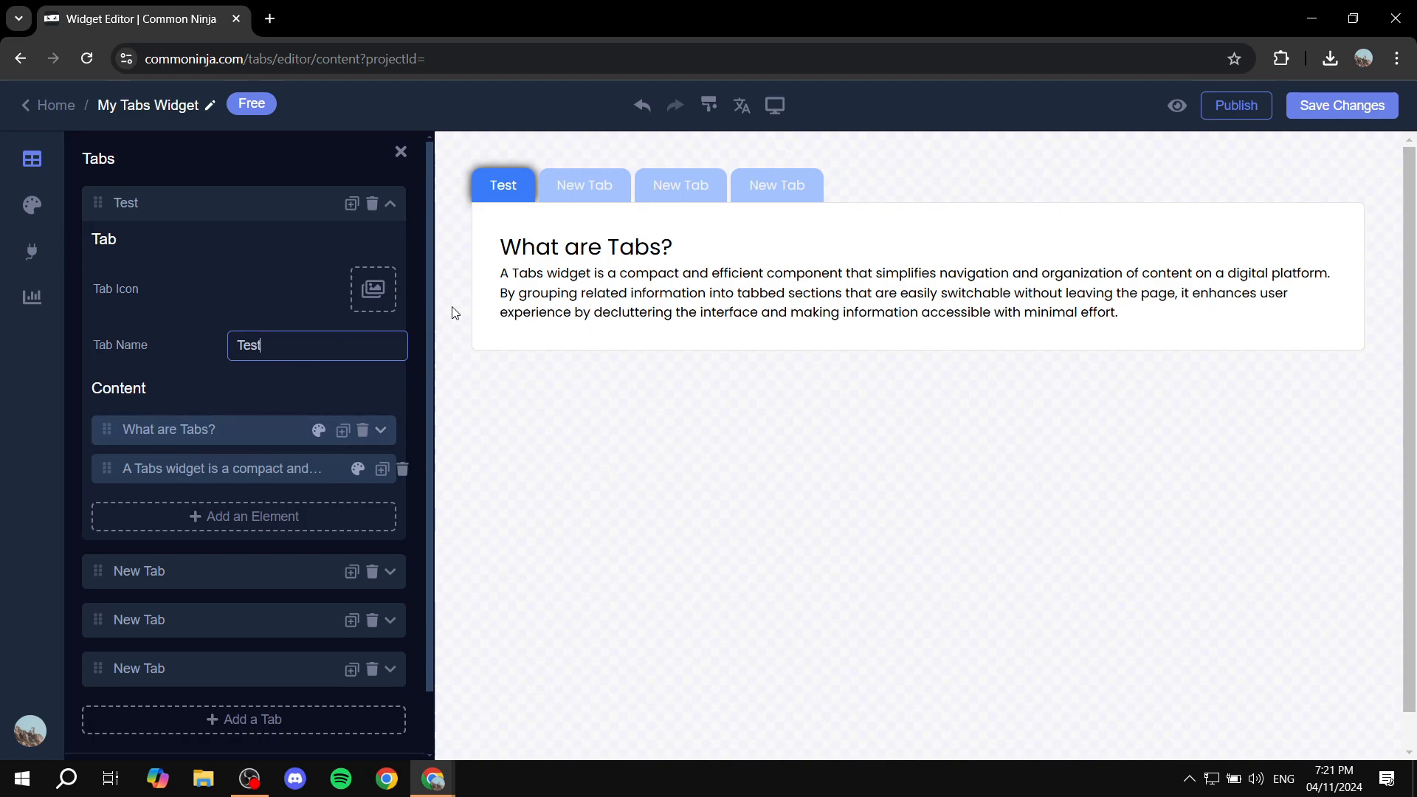
click(274, 429)
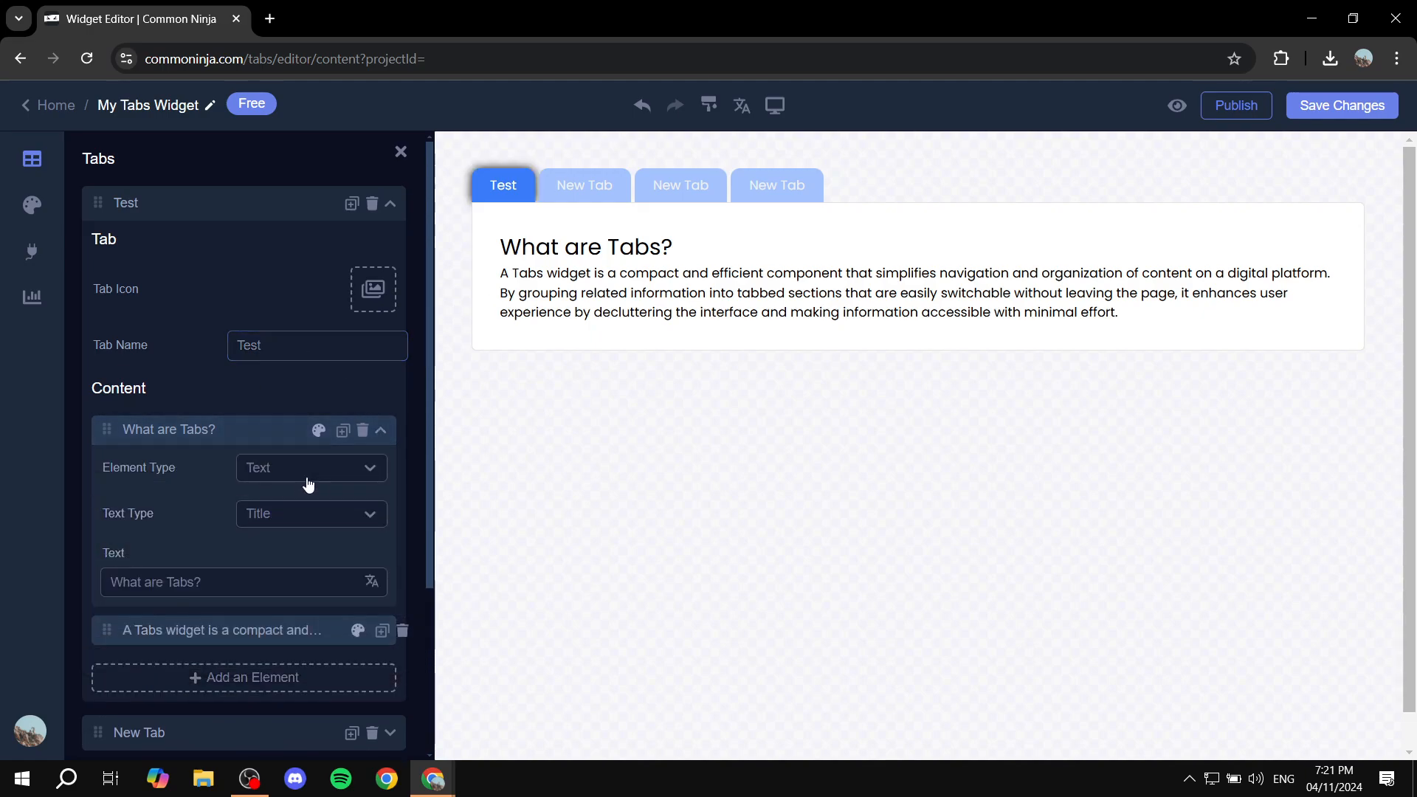
drag(281, 584, 33, 582)
text(Chagn)
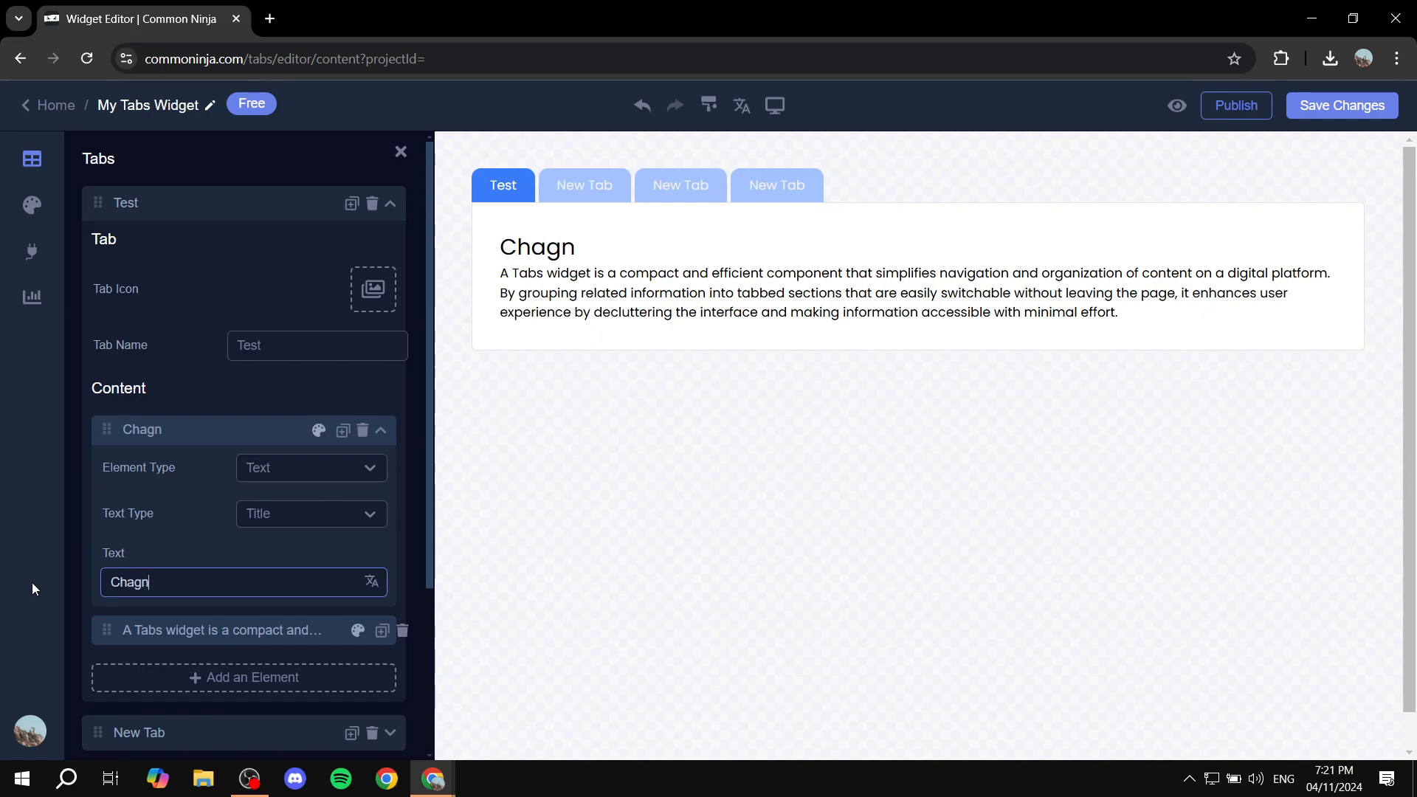
text(e that)
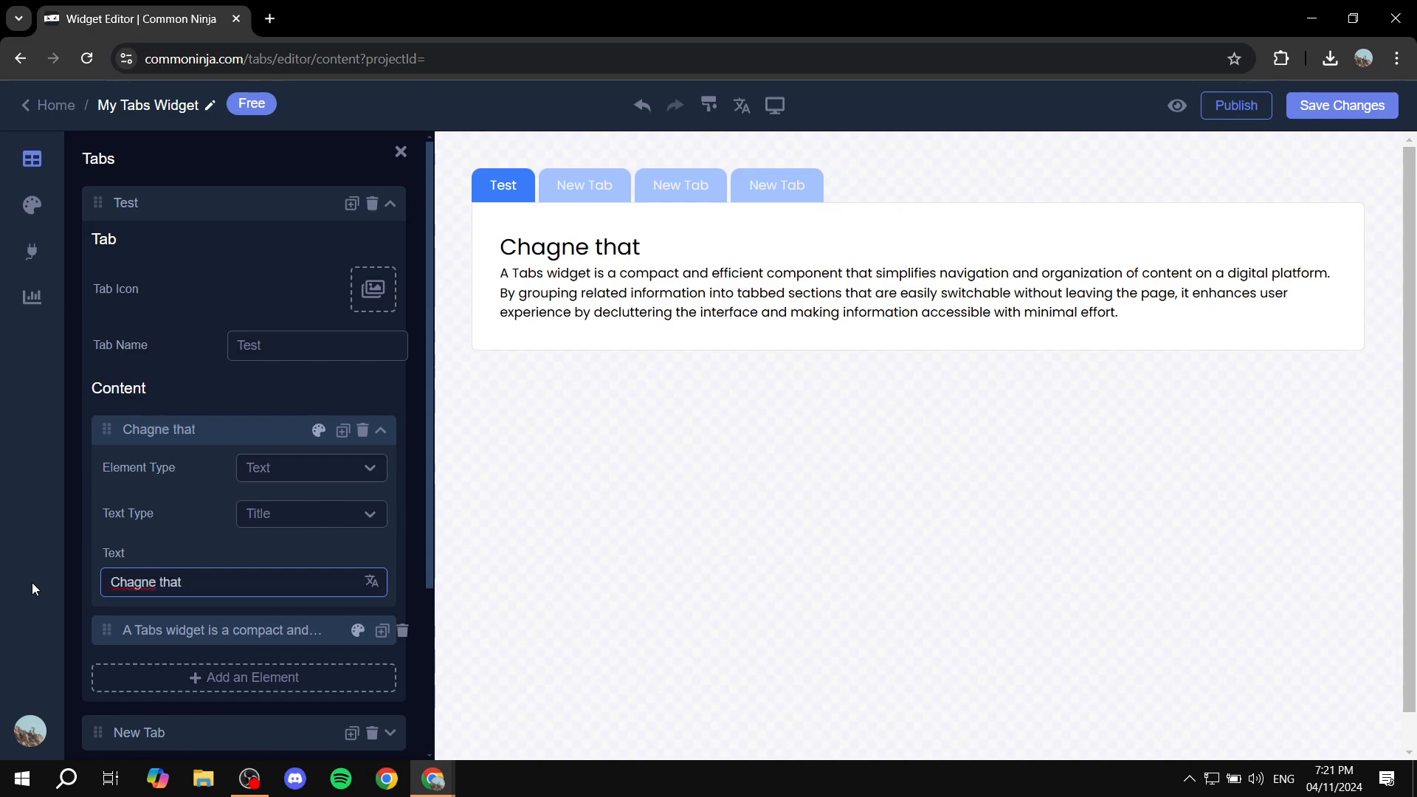
click(210, 429)
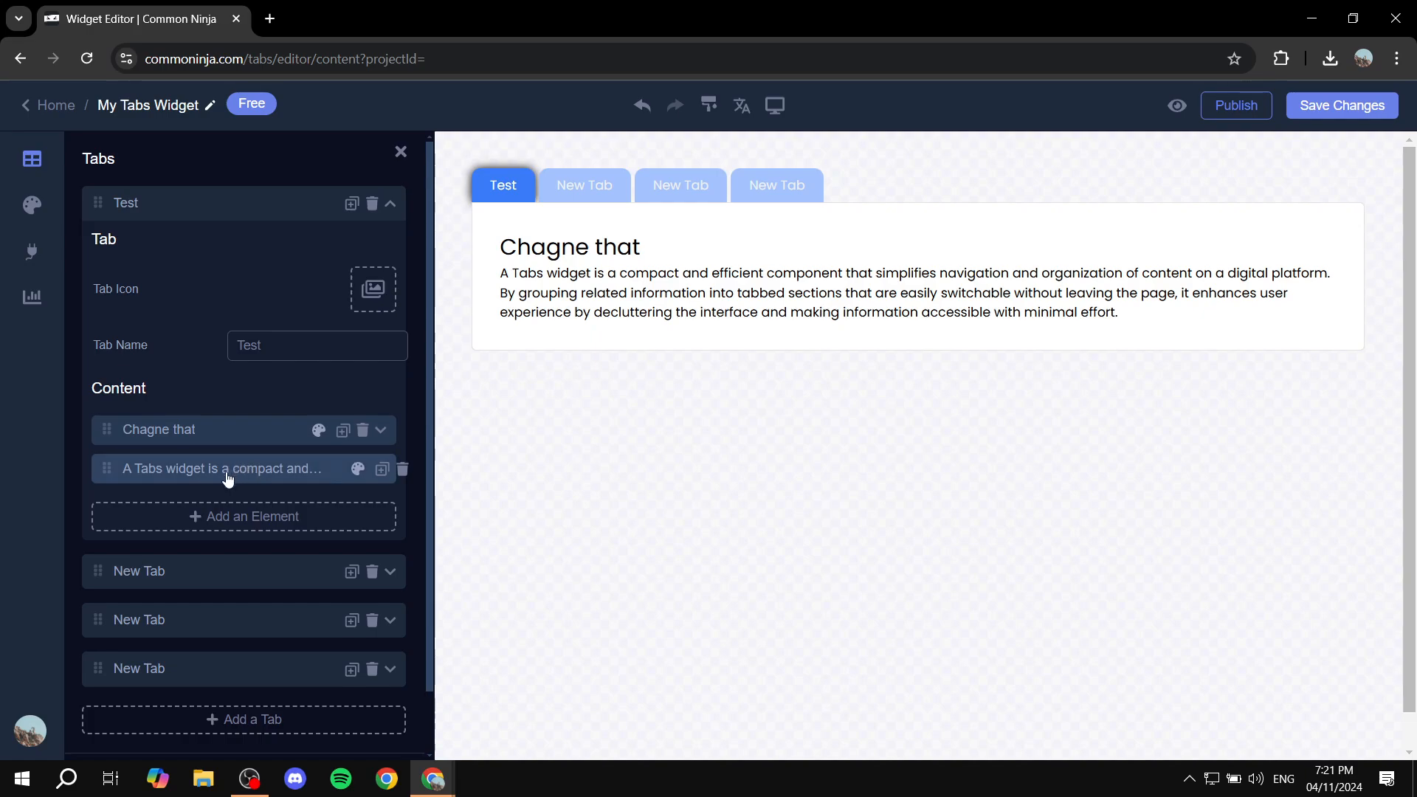
Replace the first tab's paragraph text with 'HAUIOWTHAOHT'
click(220, 479)
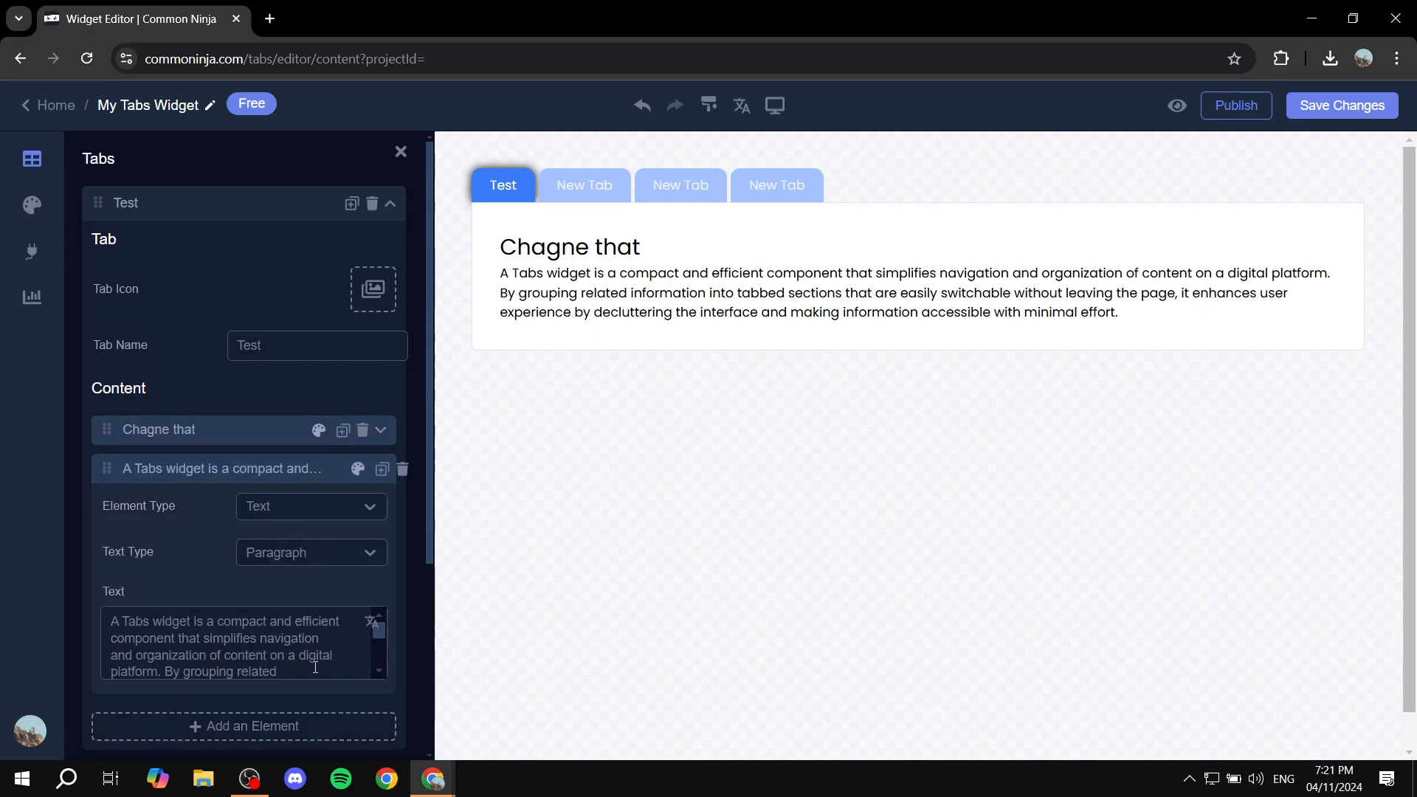
drag(315, 667, 111, 613)
text(Remove thisinformation into tabbed)
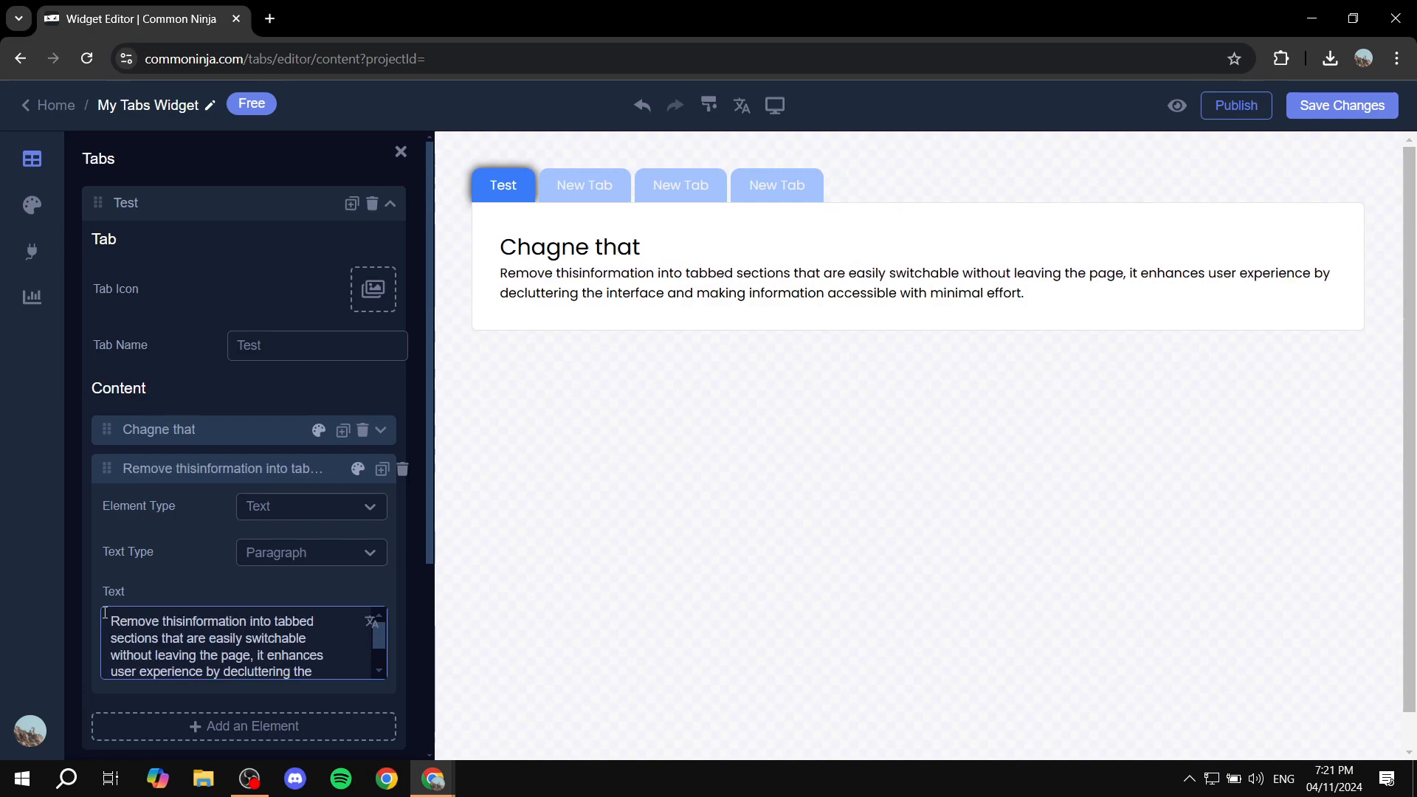
key(ctrl+a)
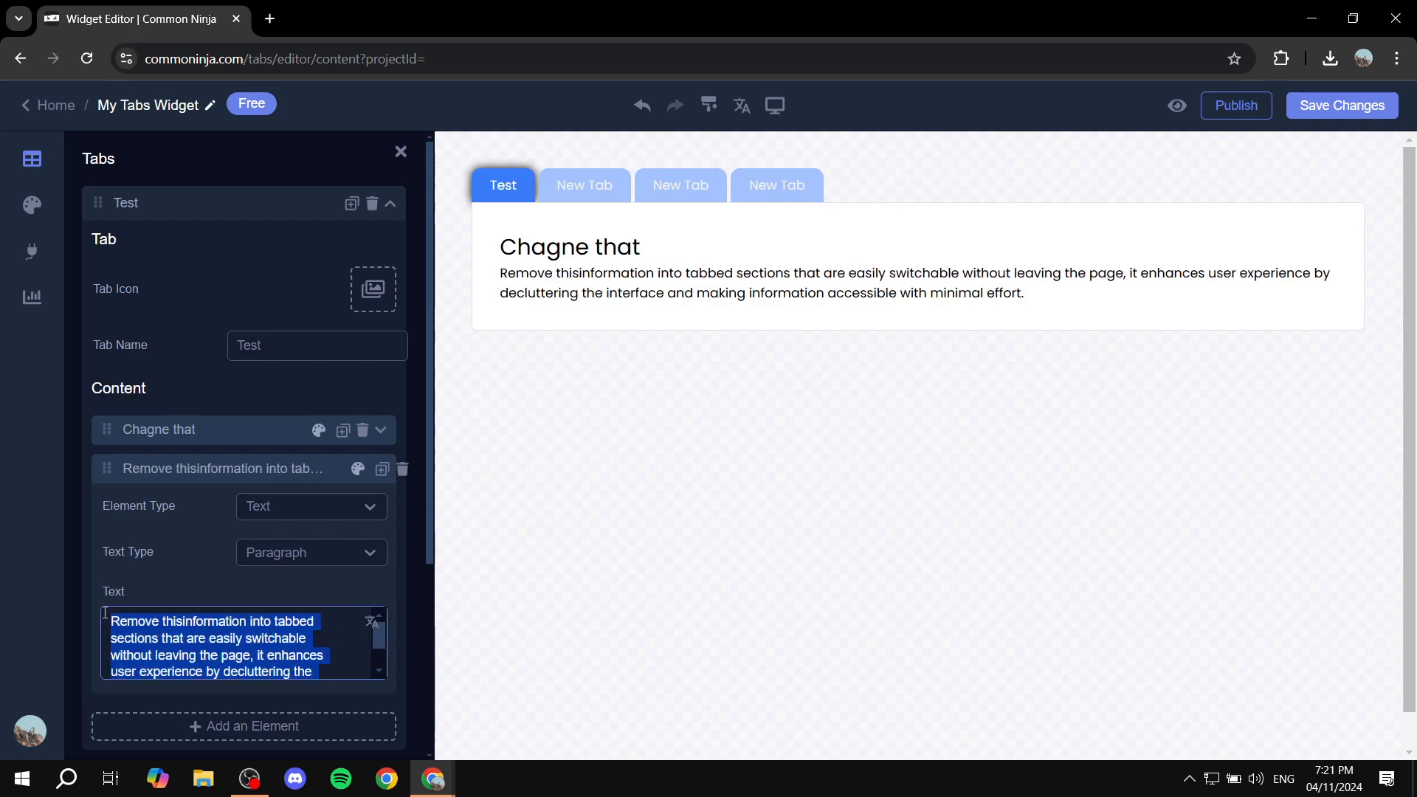
key(BackSpace)
text(HAUIOWTHAOHT)
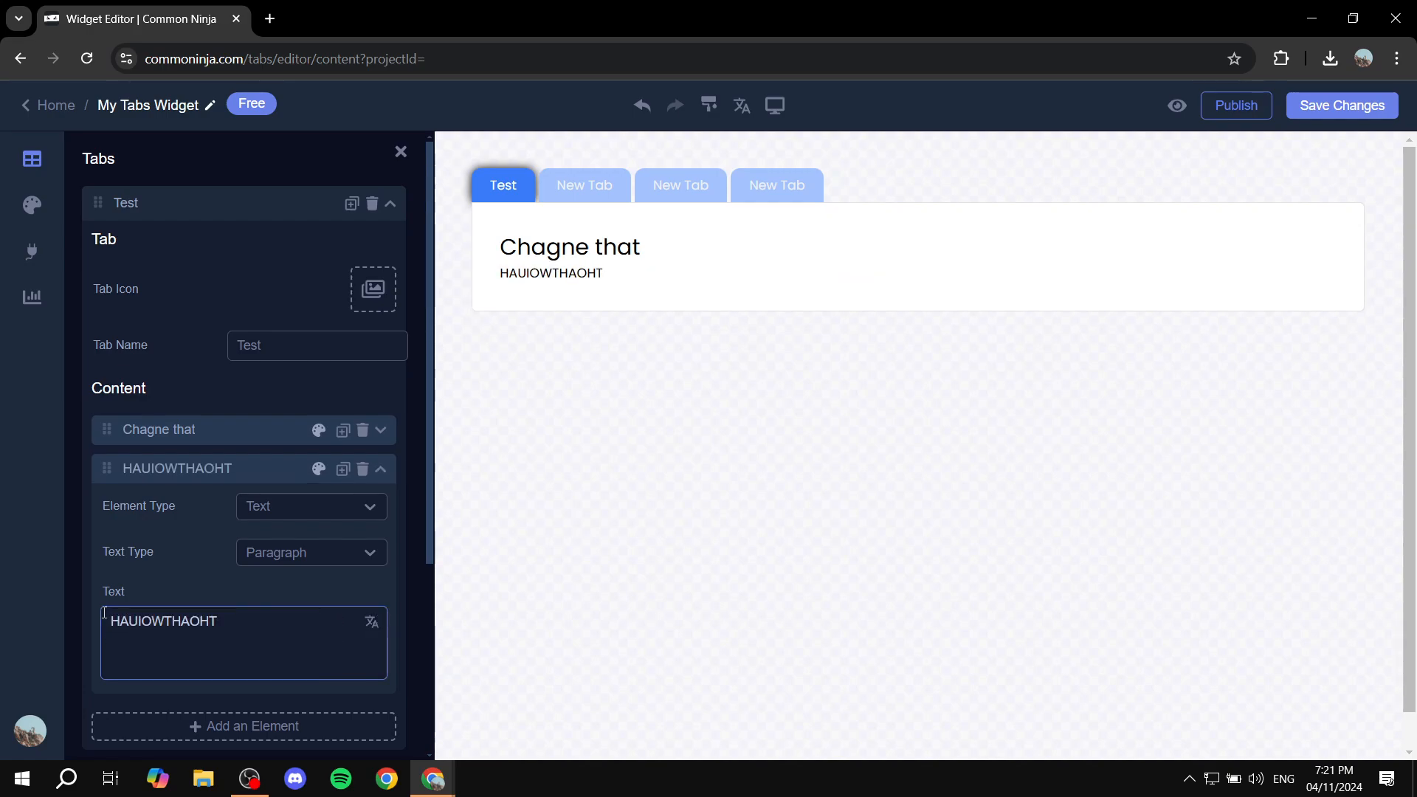
click(230, 468)
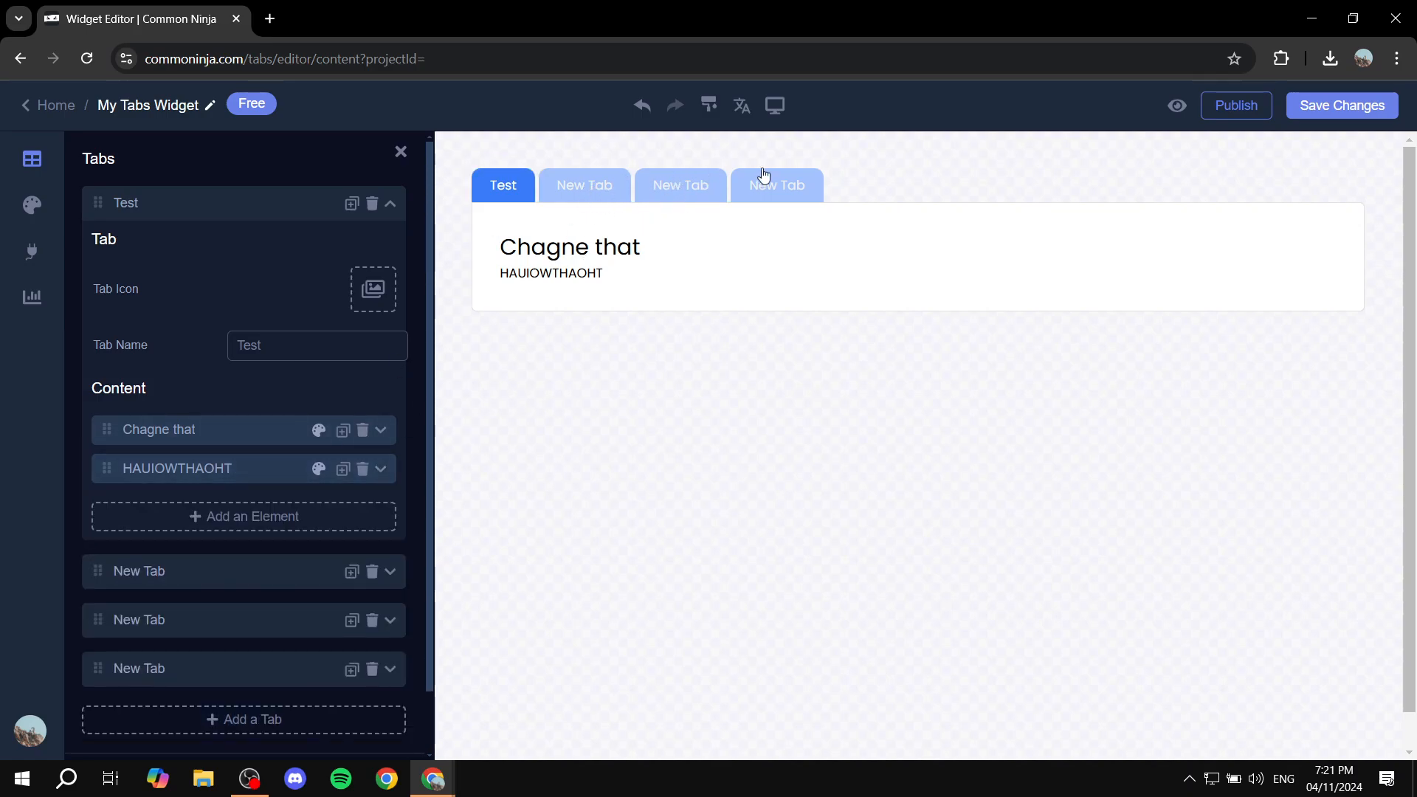
Set the Test tab's icon to the Check icon from Icons and collapse the tab
click(373, 290)
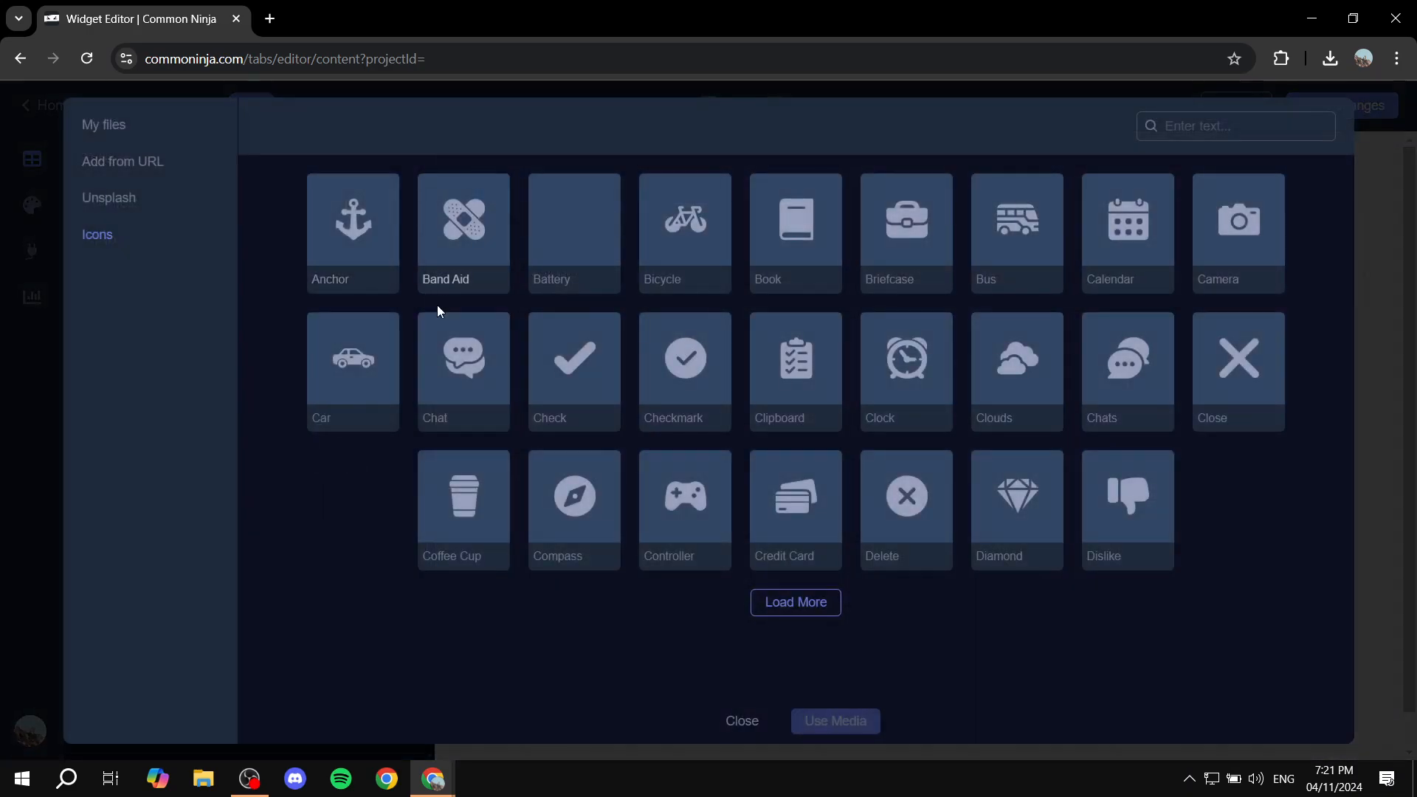
click(548, 366)
click(830, 721)
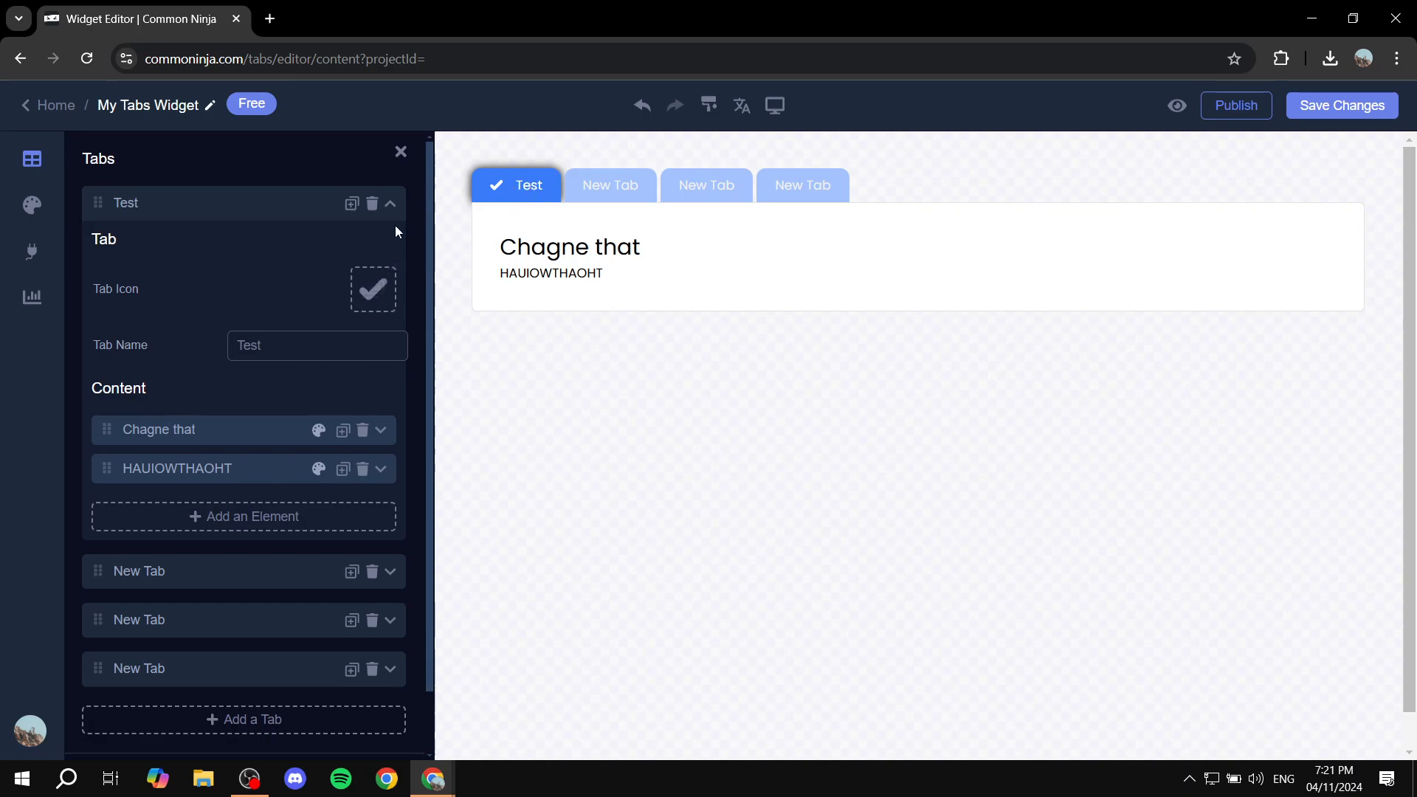
click(390, 204)
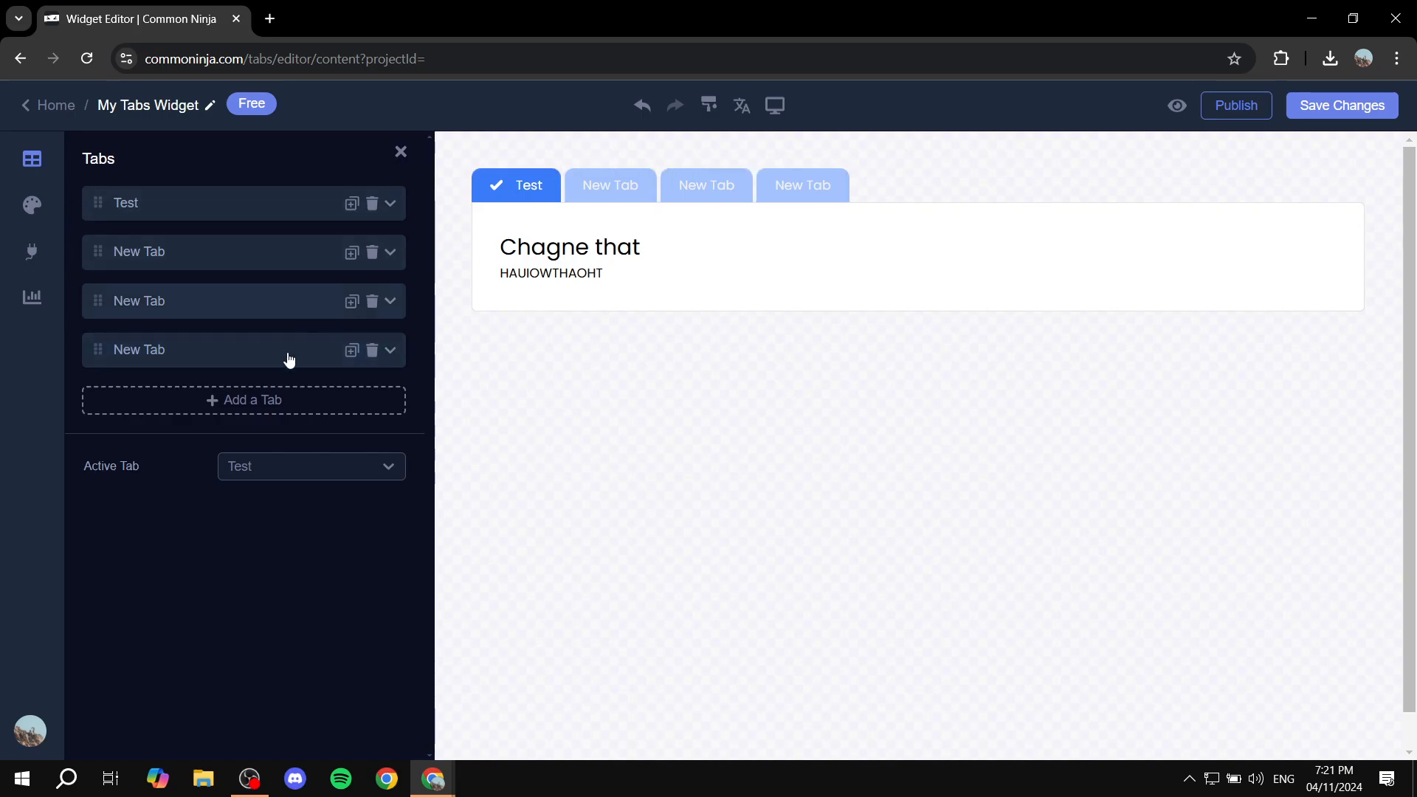
In the Design settings, try several layouts and settle on vertical side tabs
click(33, 209)
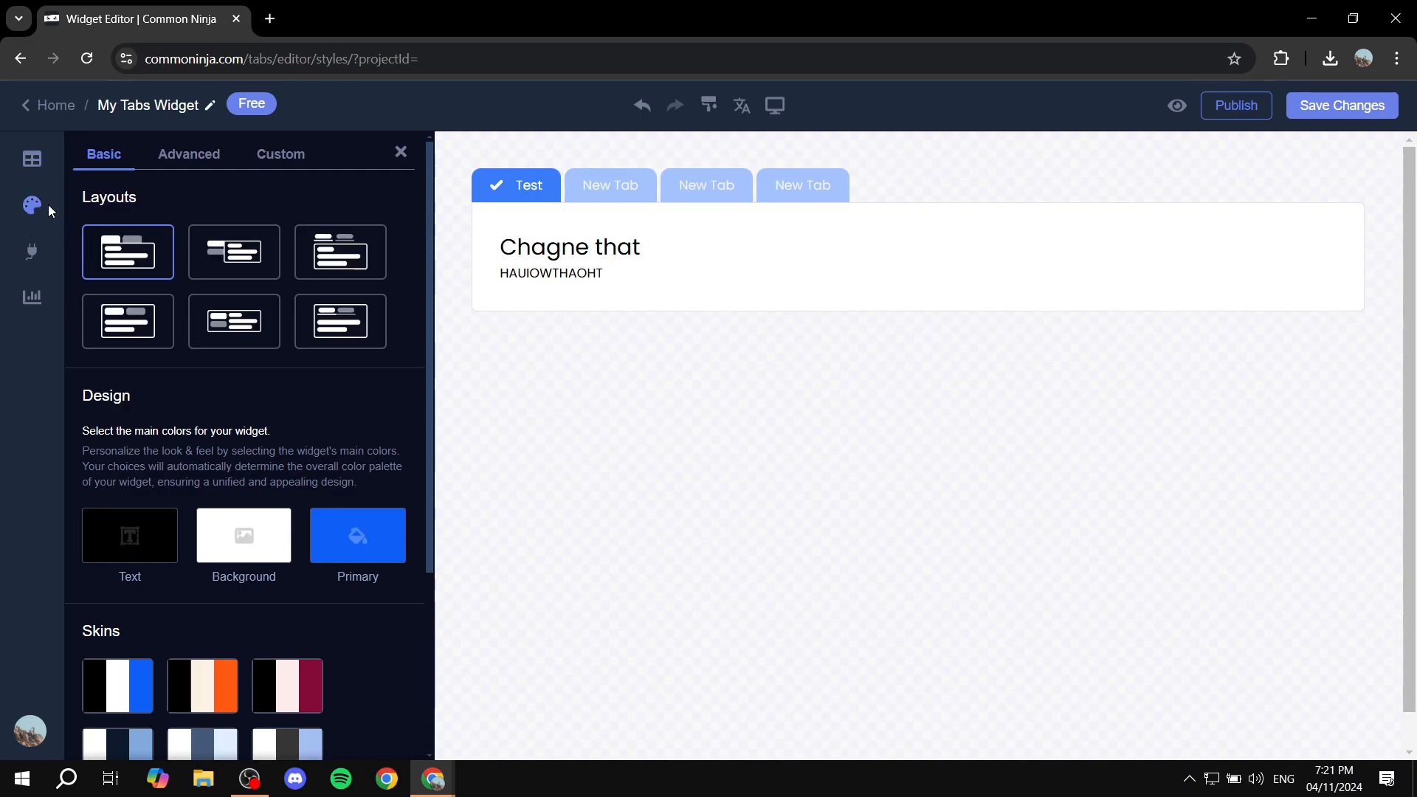
click(234, 245)
click(341, 253)
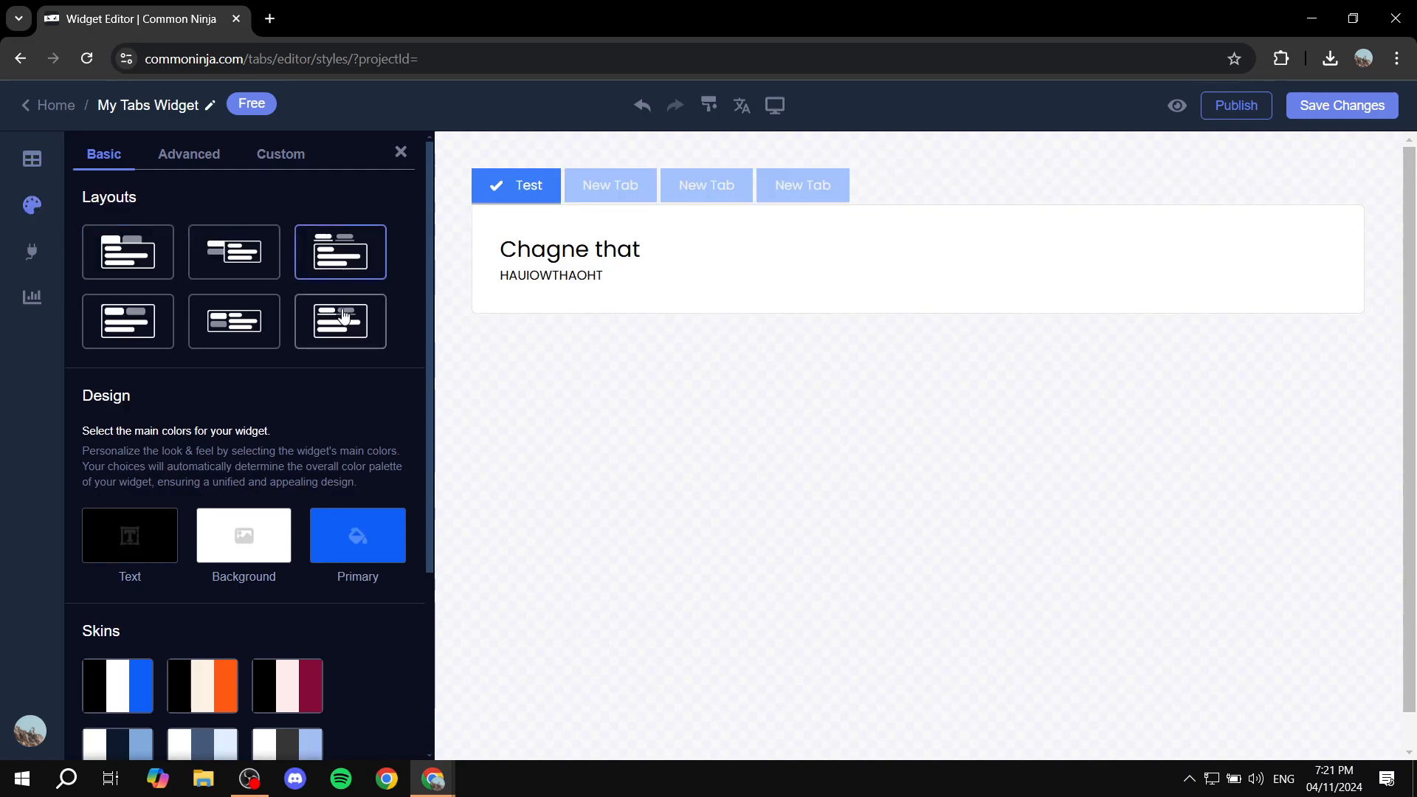
click(343, 315)
click(234, 321)
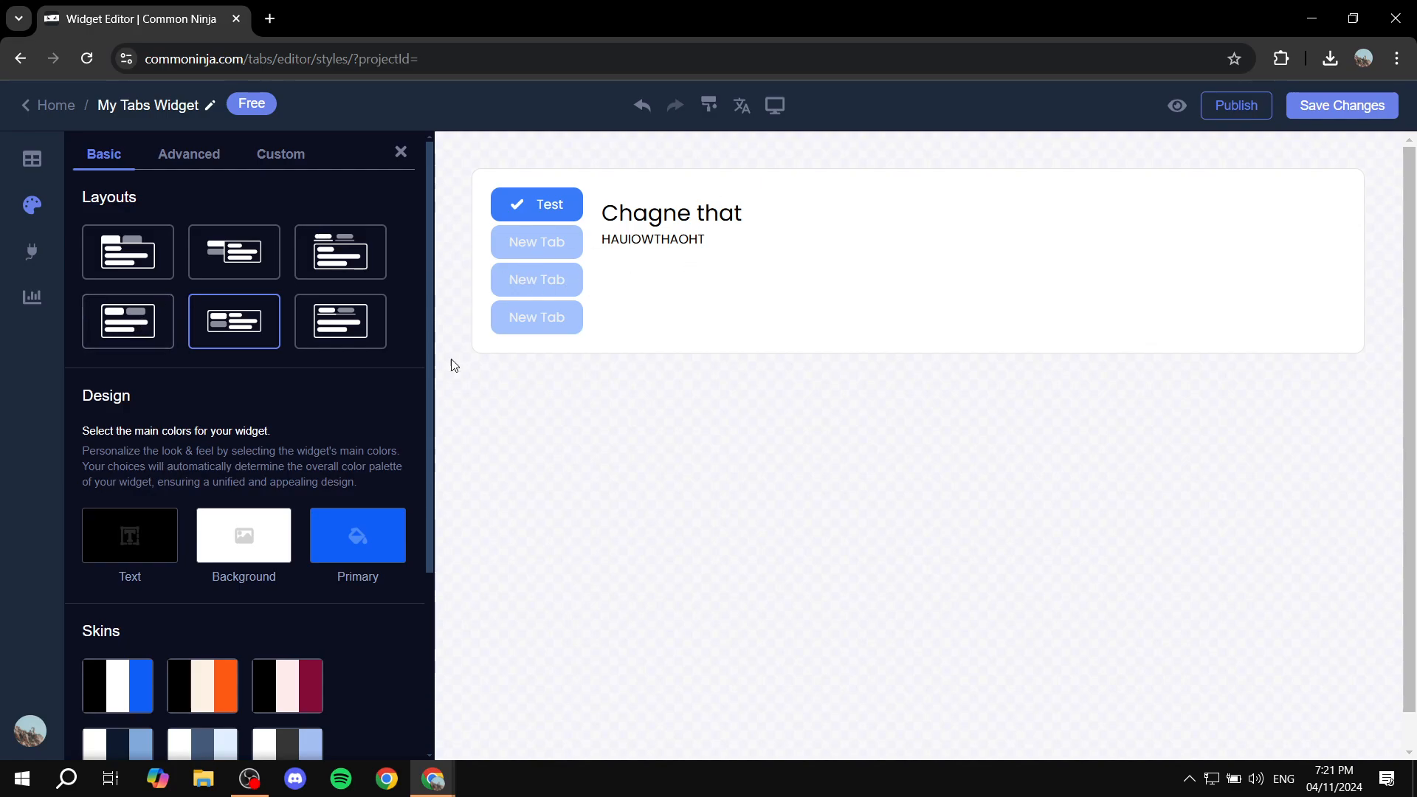
Apply the black, pink and maroon skin, checking the Primary colour without changing it
click(306, 682)
scroll(384, 564, down, 3)
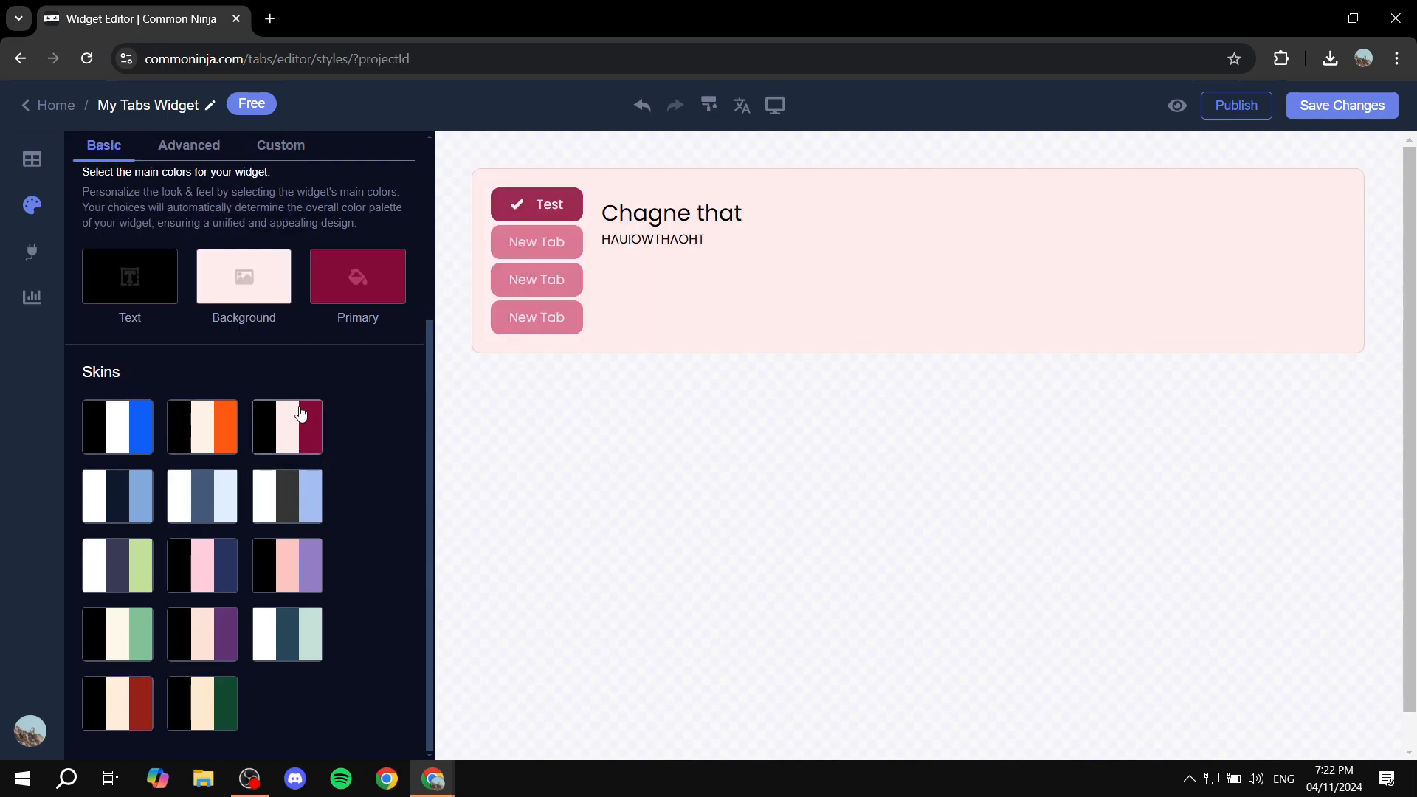
click(362, 284)
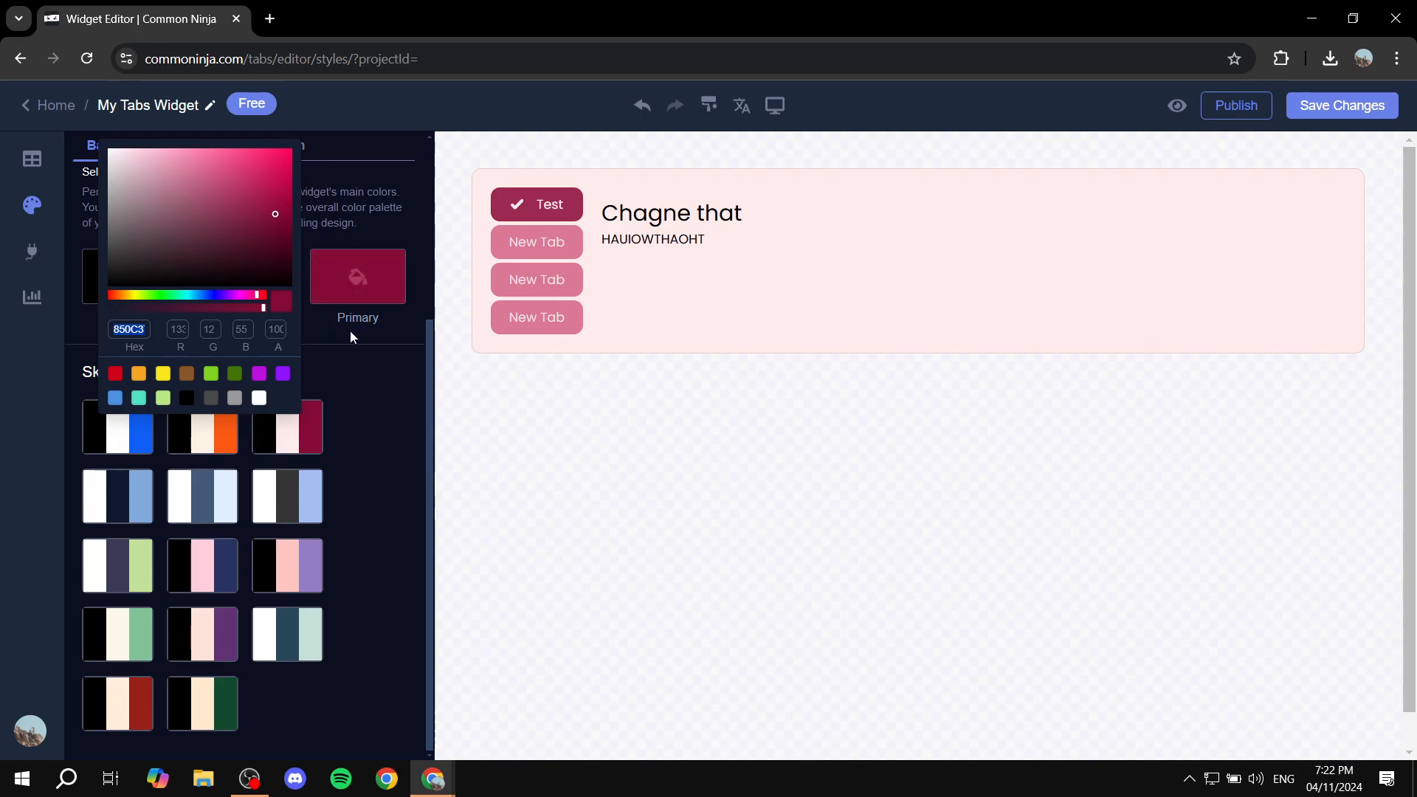
click(350, 330)
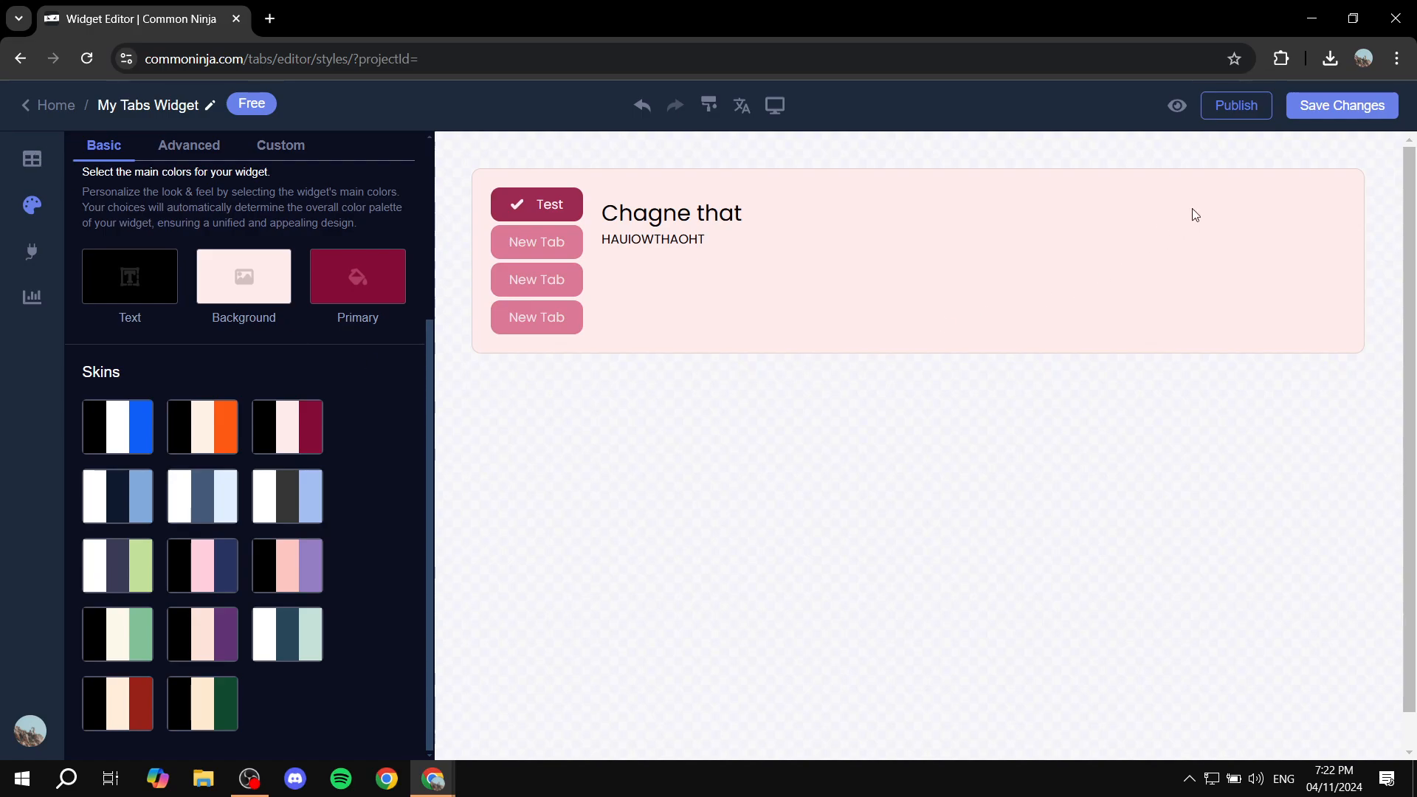
Save the widget changes into the Test project
click(1328, 112)
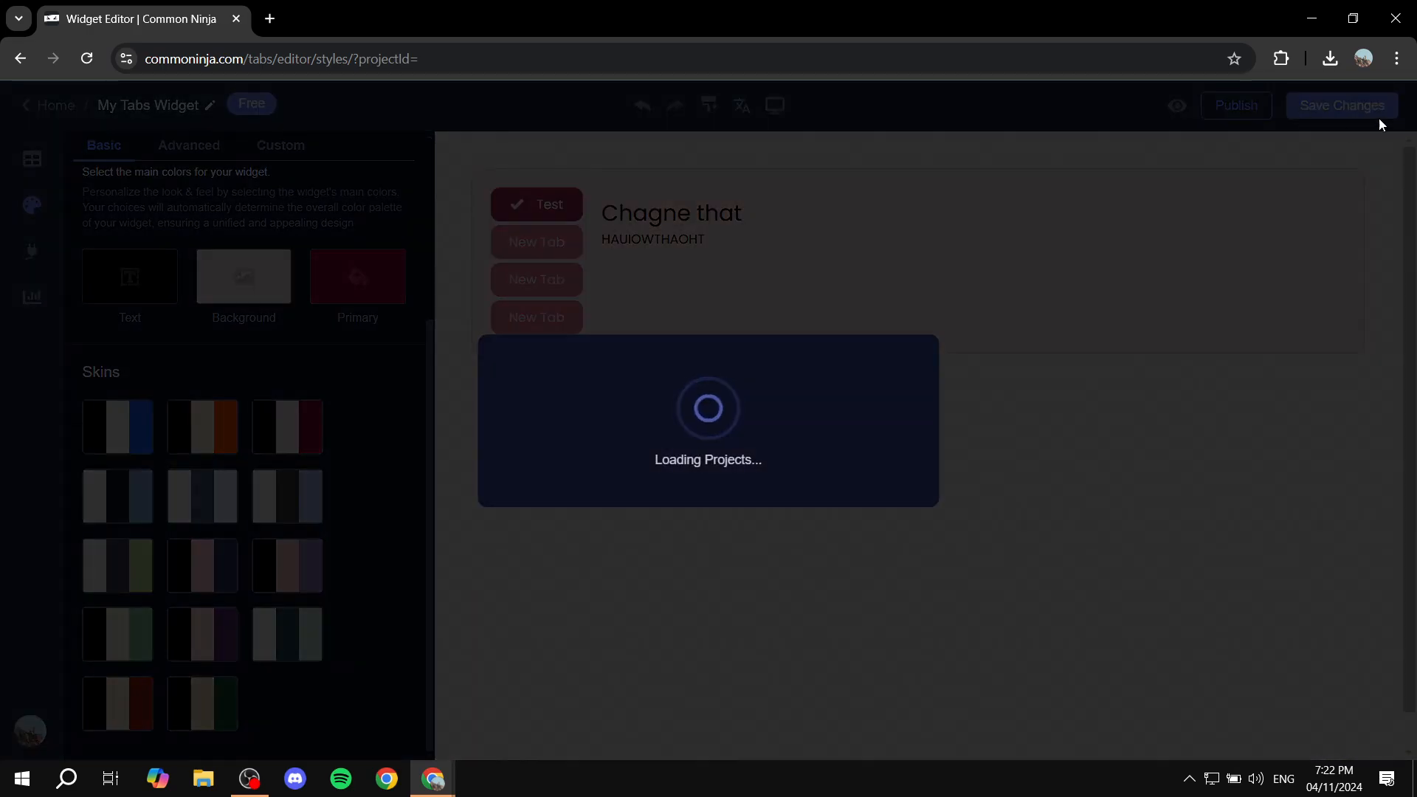
click(820, 434)
click(660, 511)
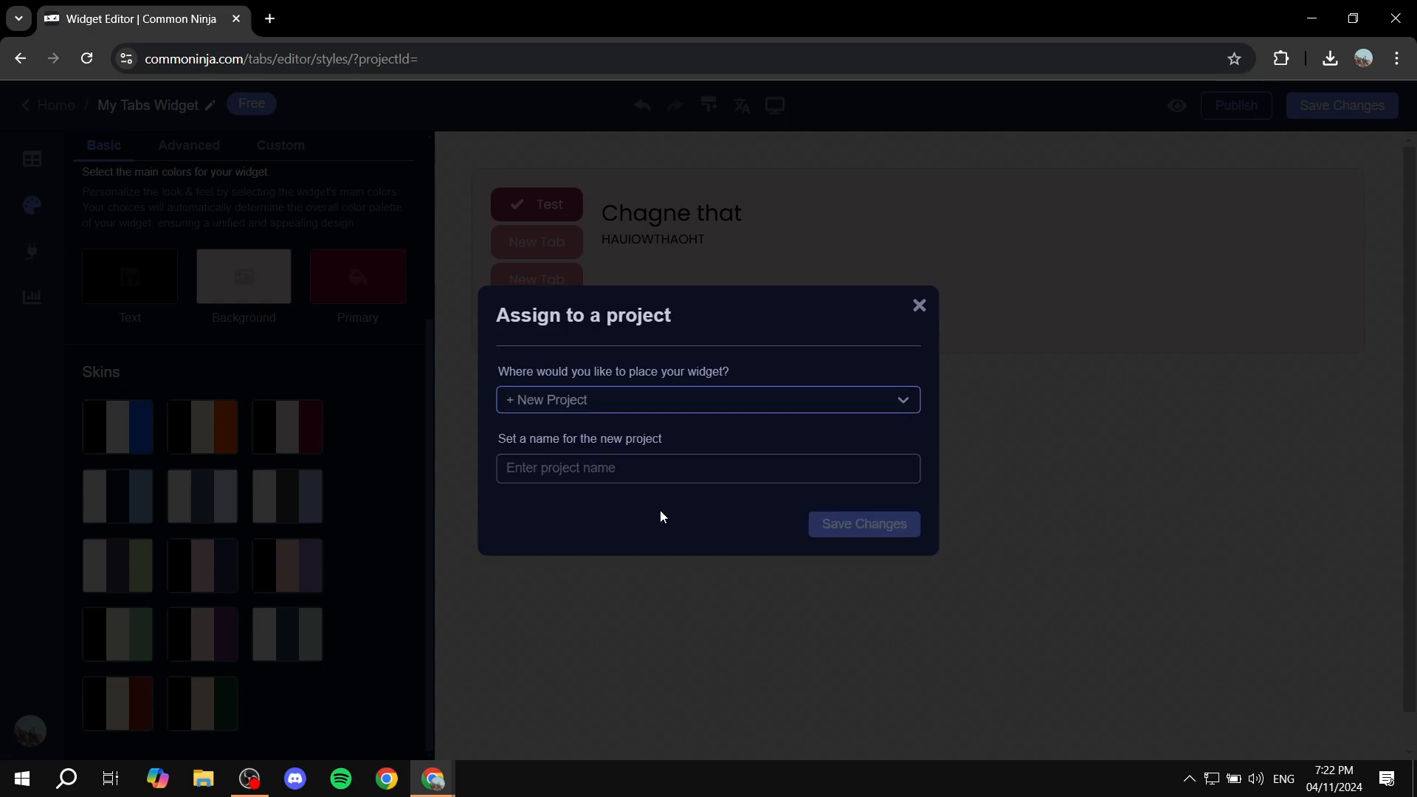
click(878, 391)
click(642, 446)
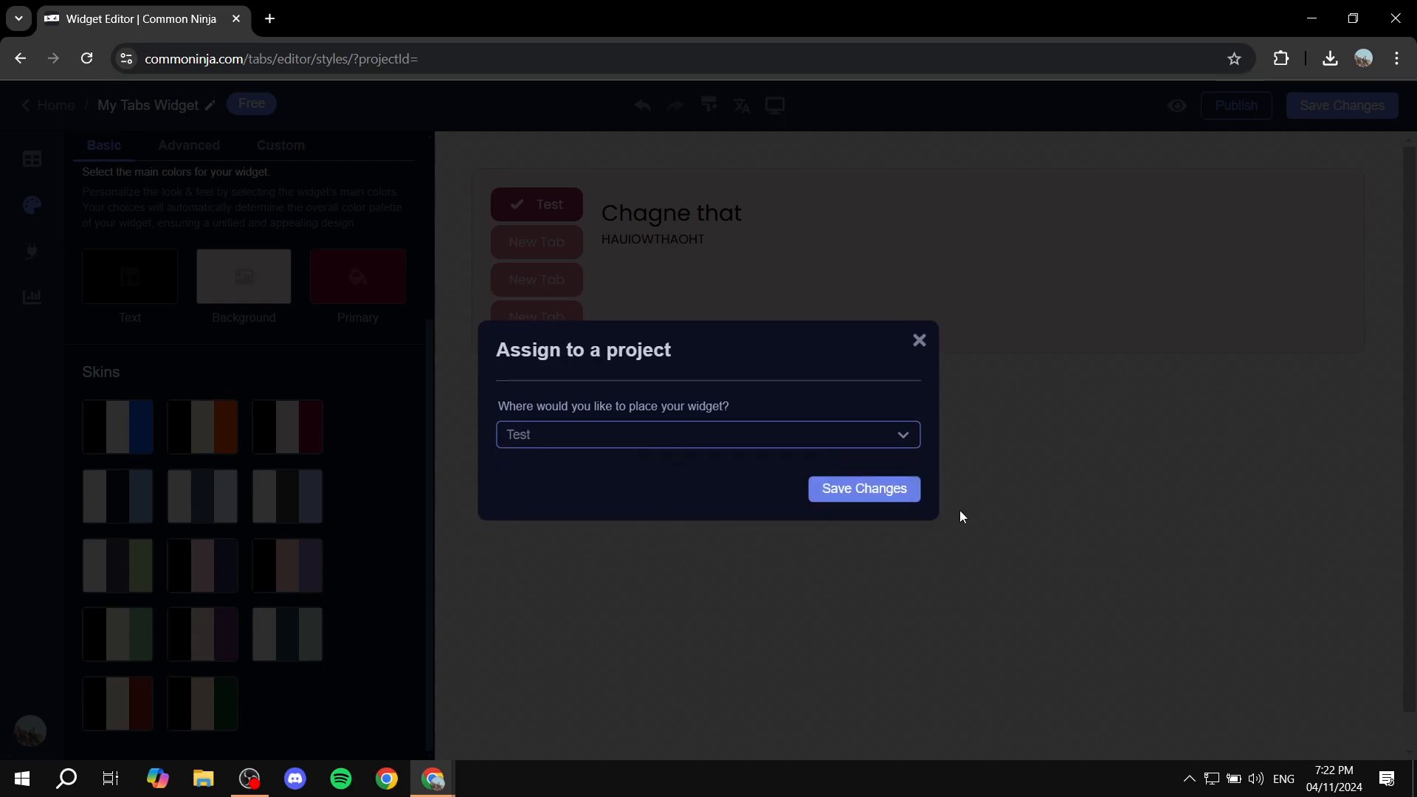
click(909, 489)
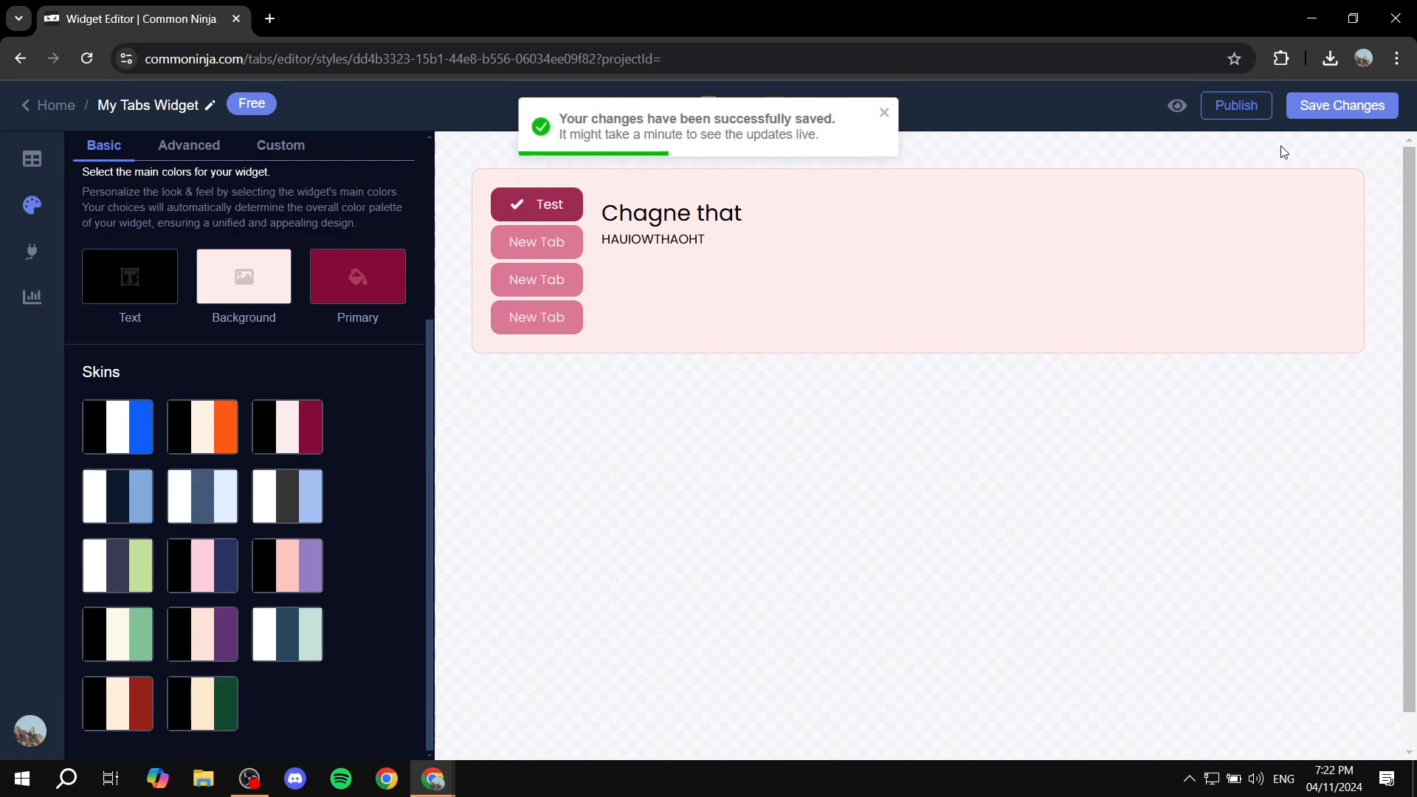
Publish the widget and copy its Standard embed code
click(1244, 112)
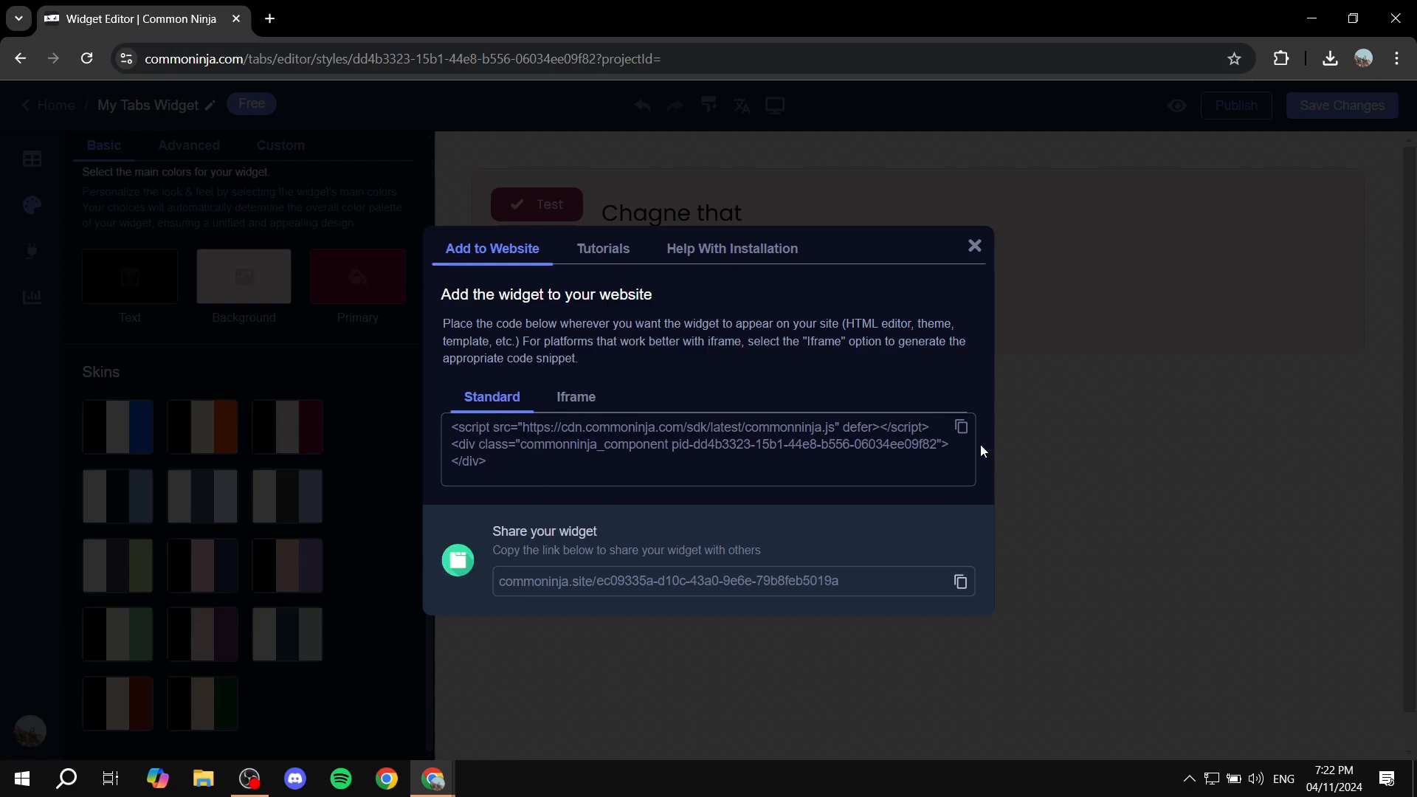
click(962, 428)
click(974, 246)
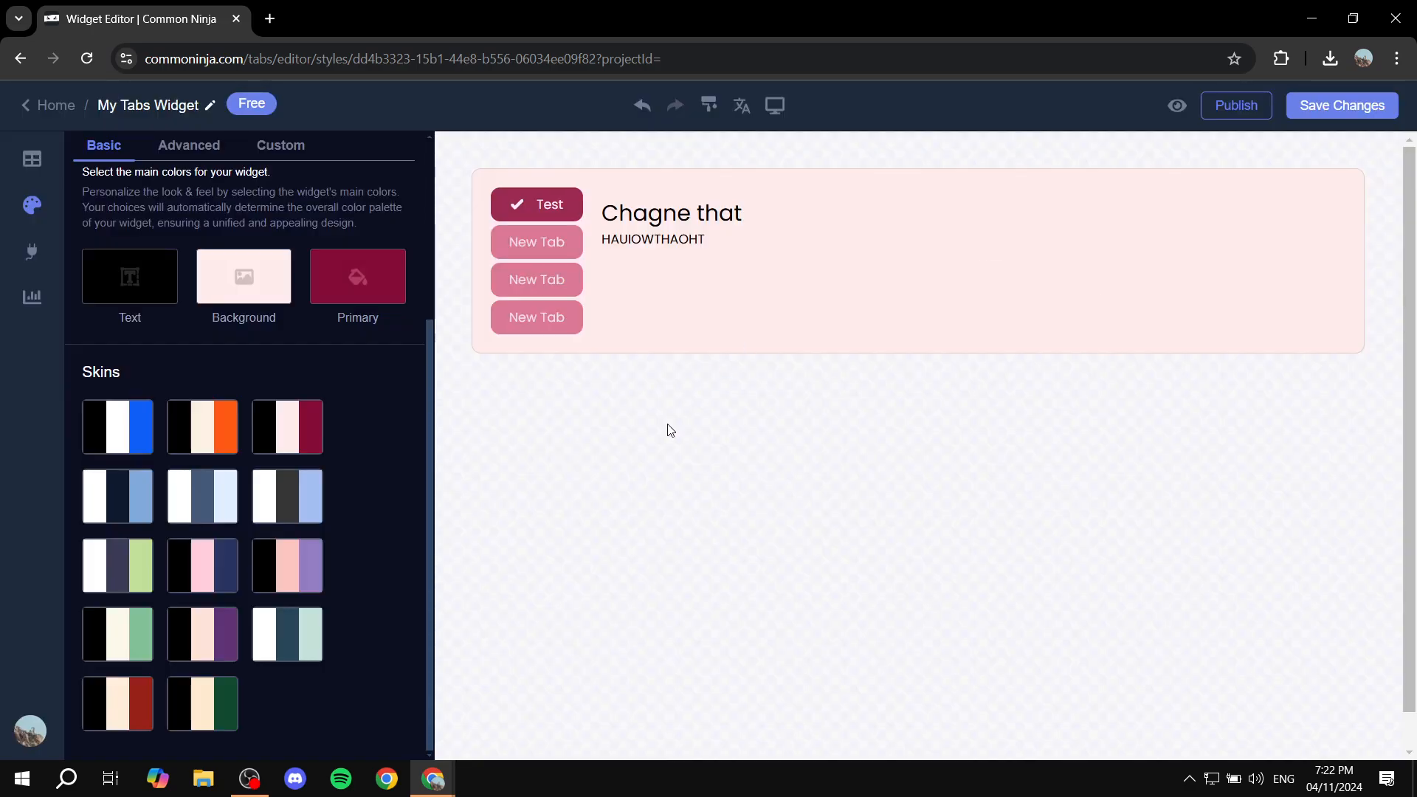
In the Shopify admin, open the Red product from the Products list
mouse_move(449, 762)
click(329, 697)
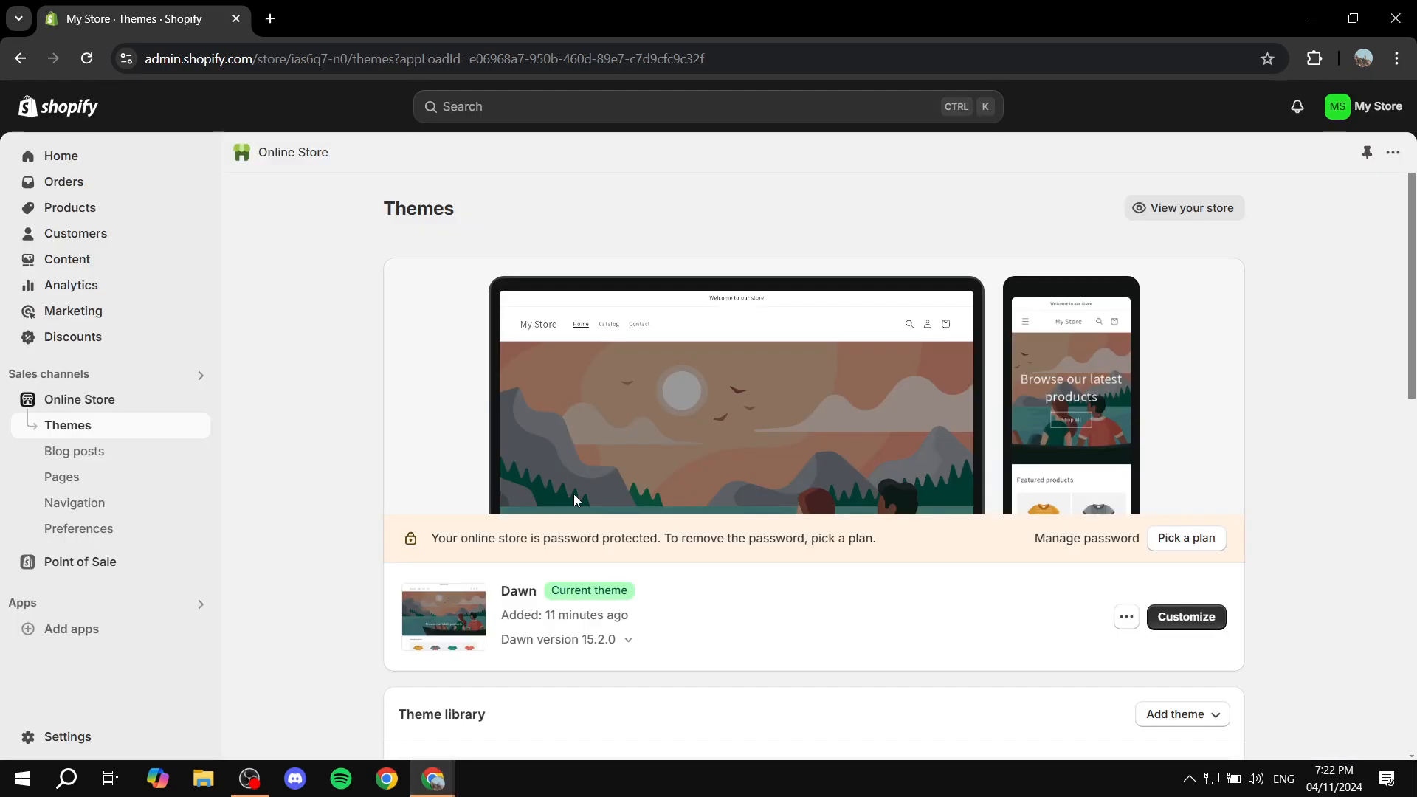
click(85, 210)
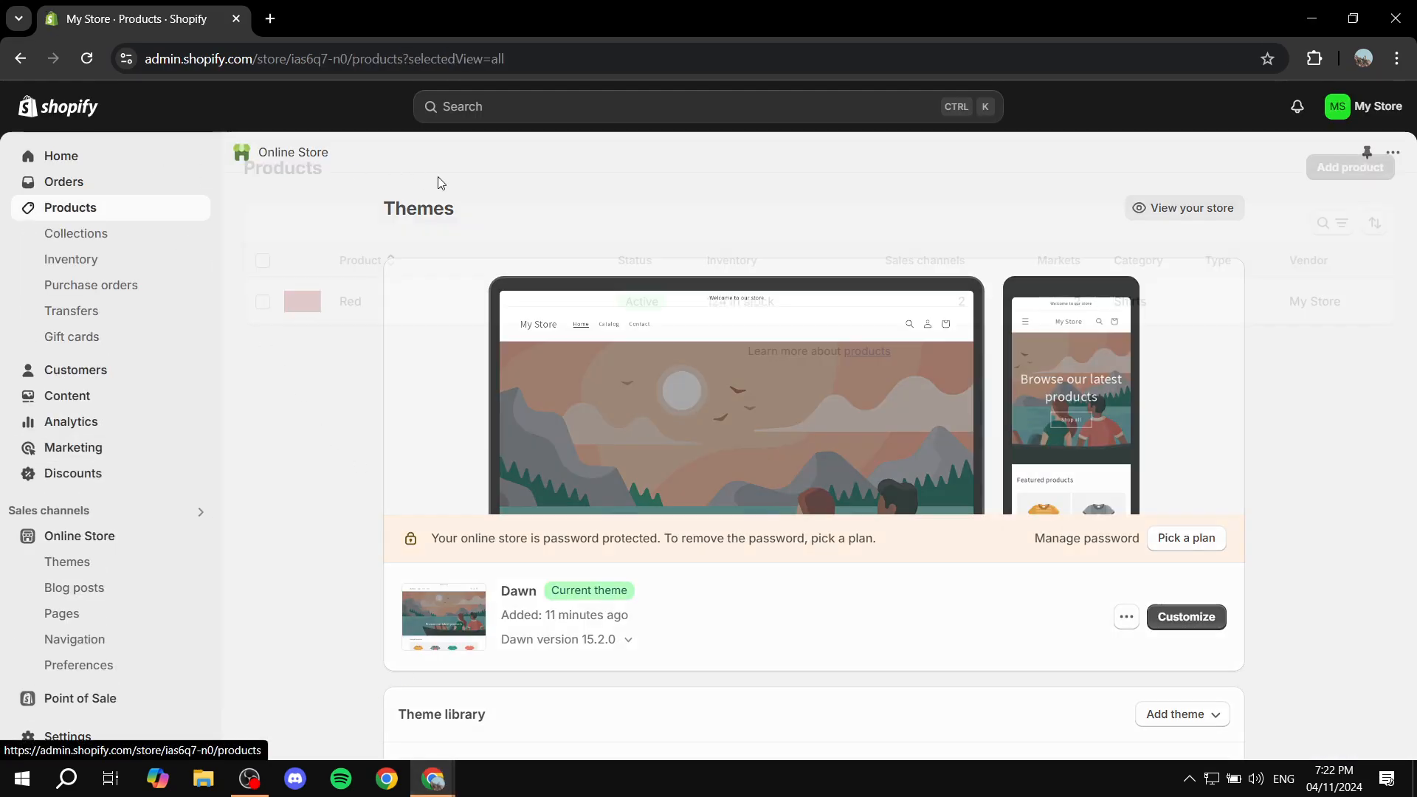
click(351, 303)
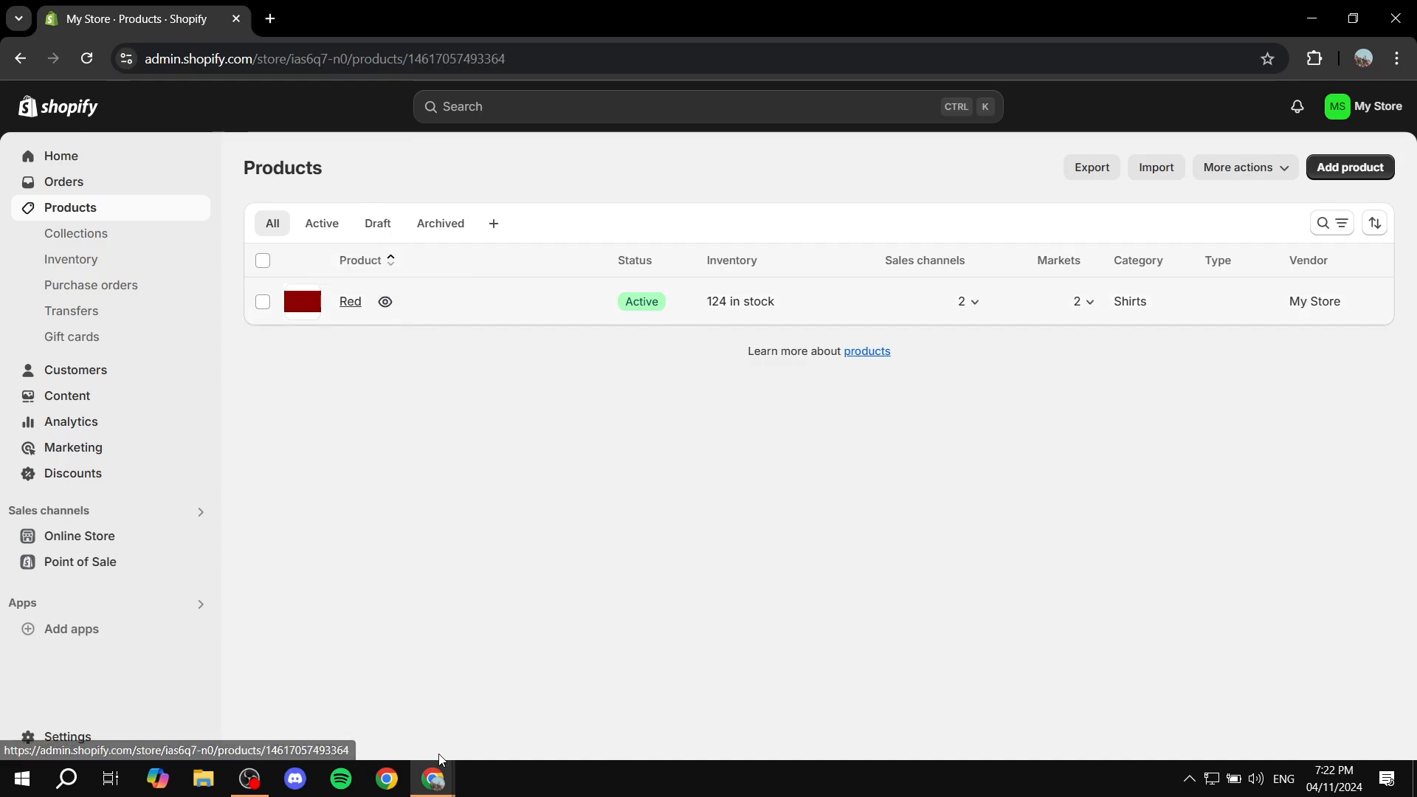
click(424, 250)
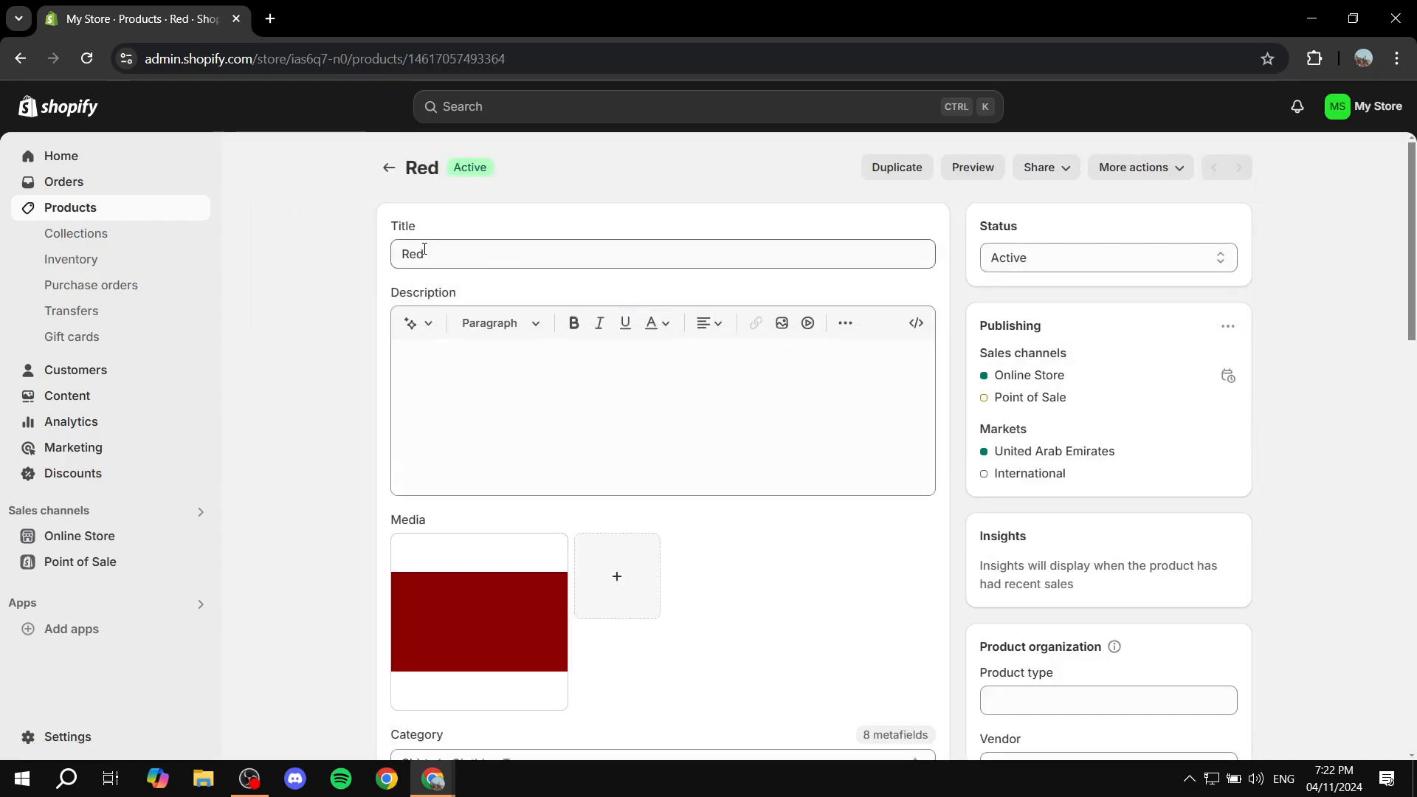
Type and then clear test text in the Description, and switch it to HTML view
click(553, 386)
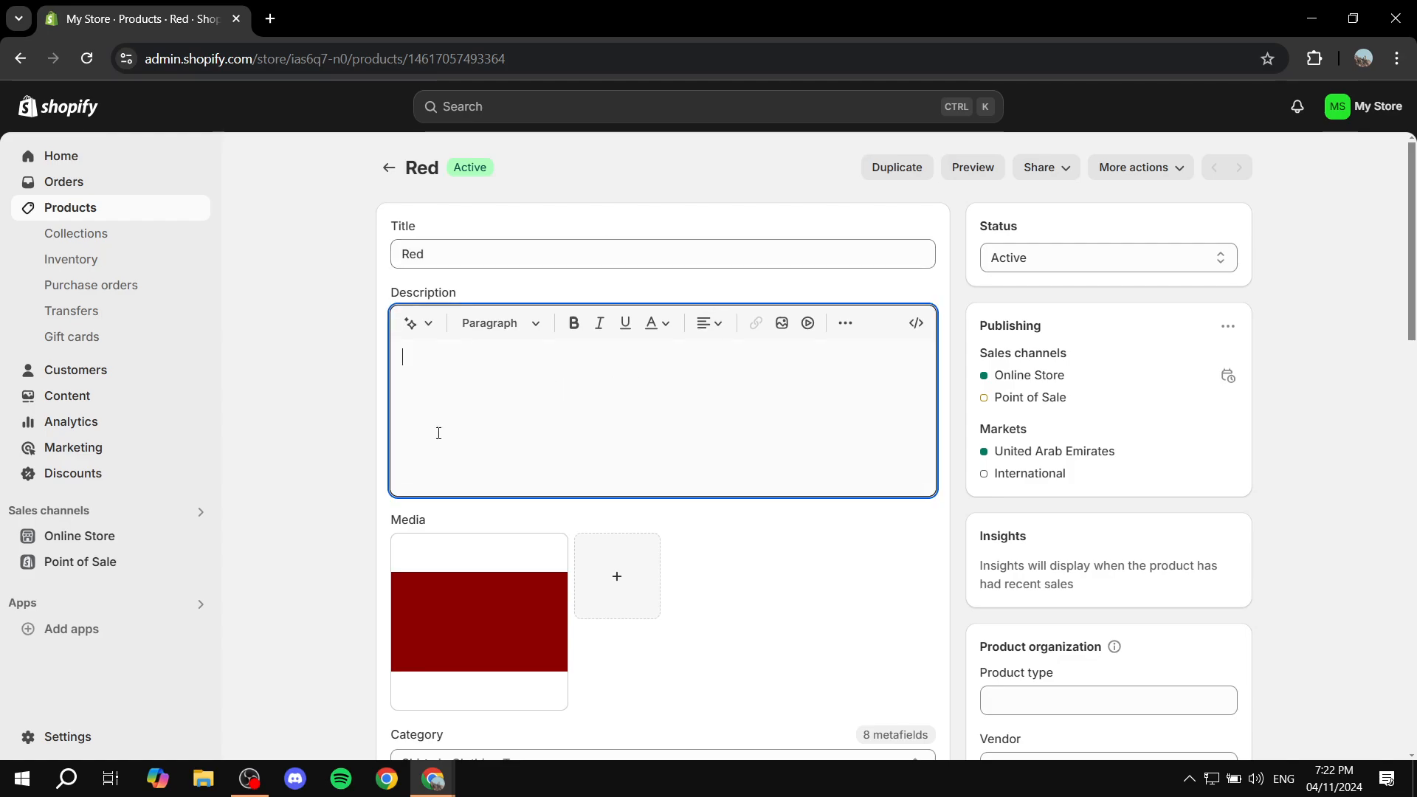
text(Add)
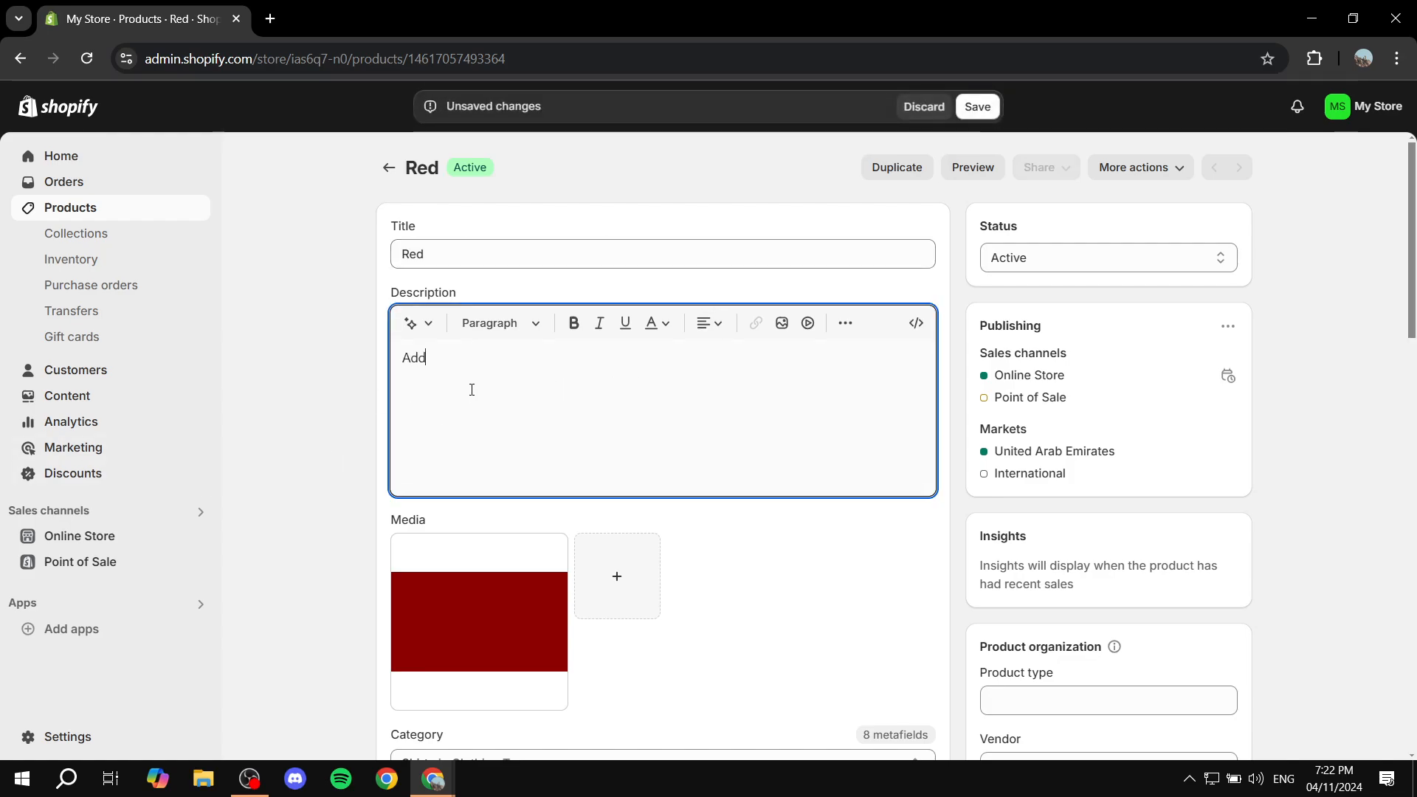
text( tje)
key(BackSpace)
text(he c)
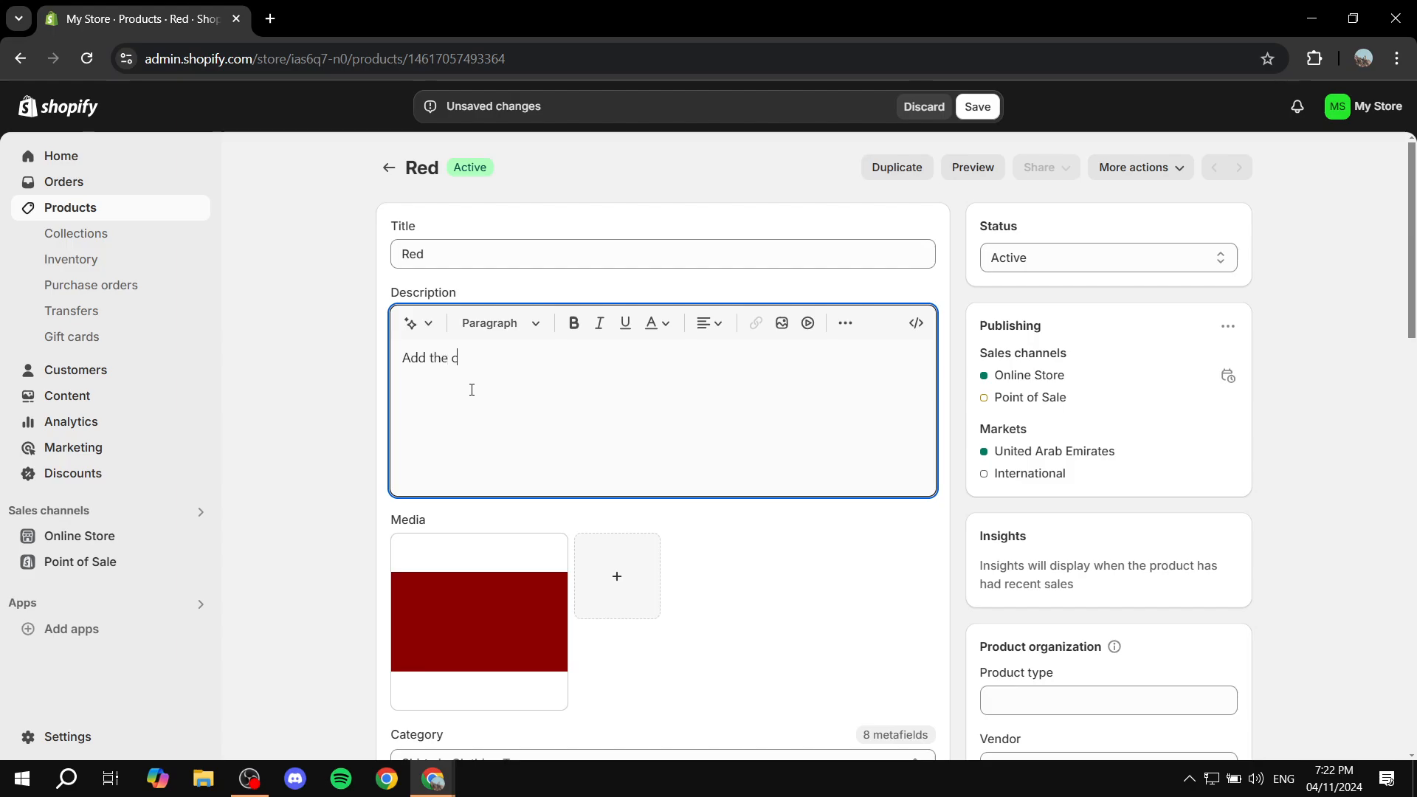
text(pmte)
text( needed)
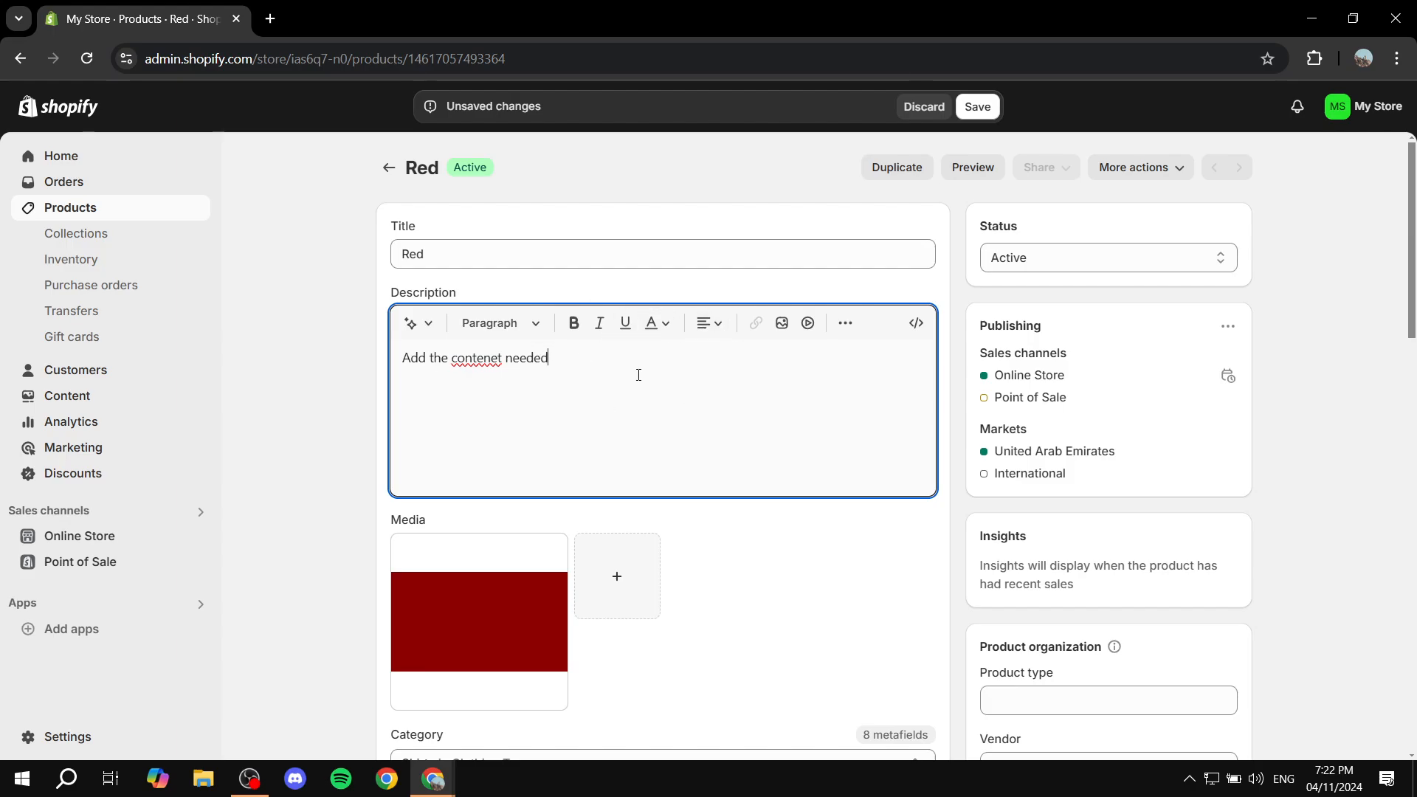
key(ctrl+a)
key(BackSpace)
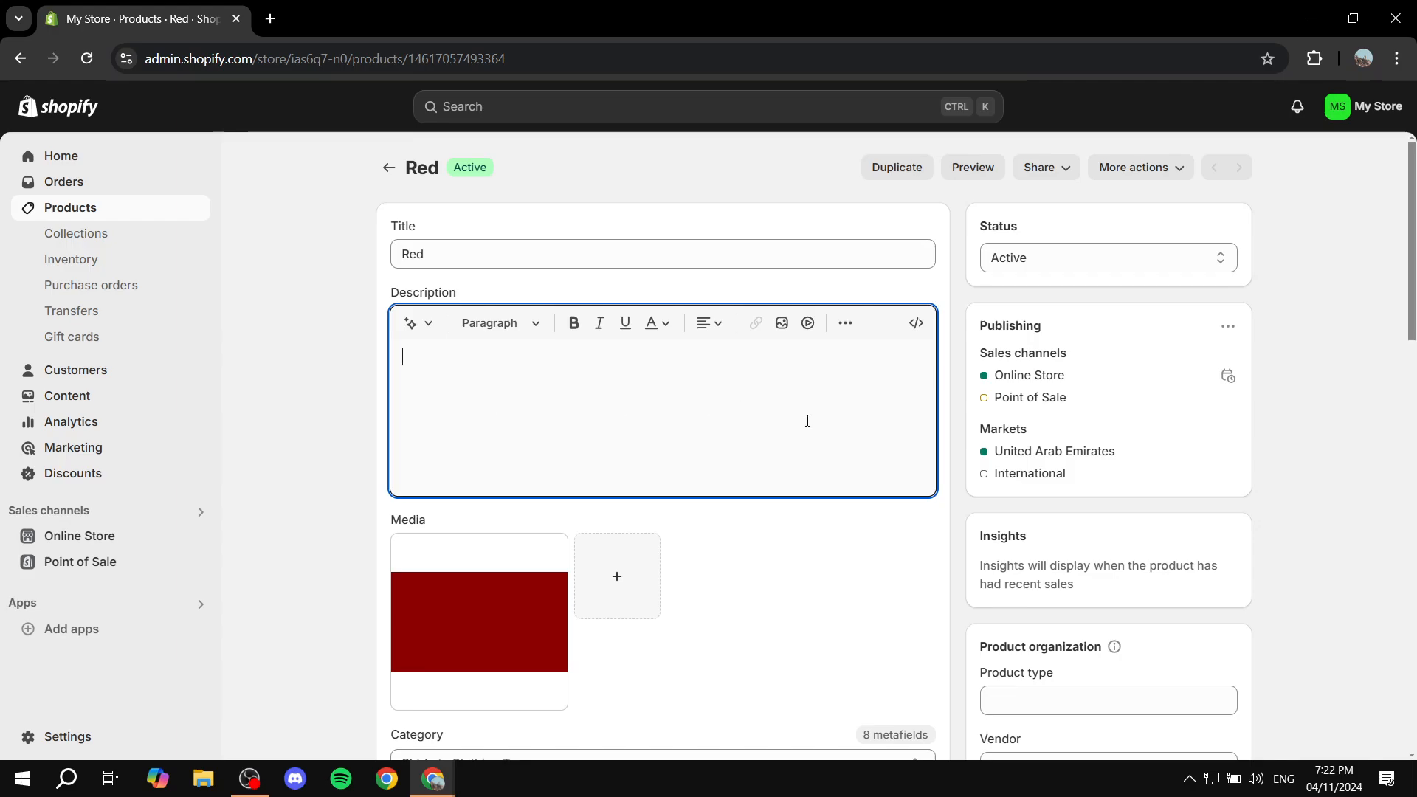
click(919, 325)
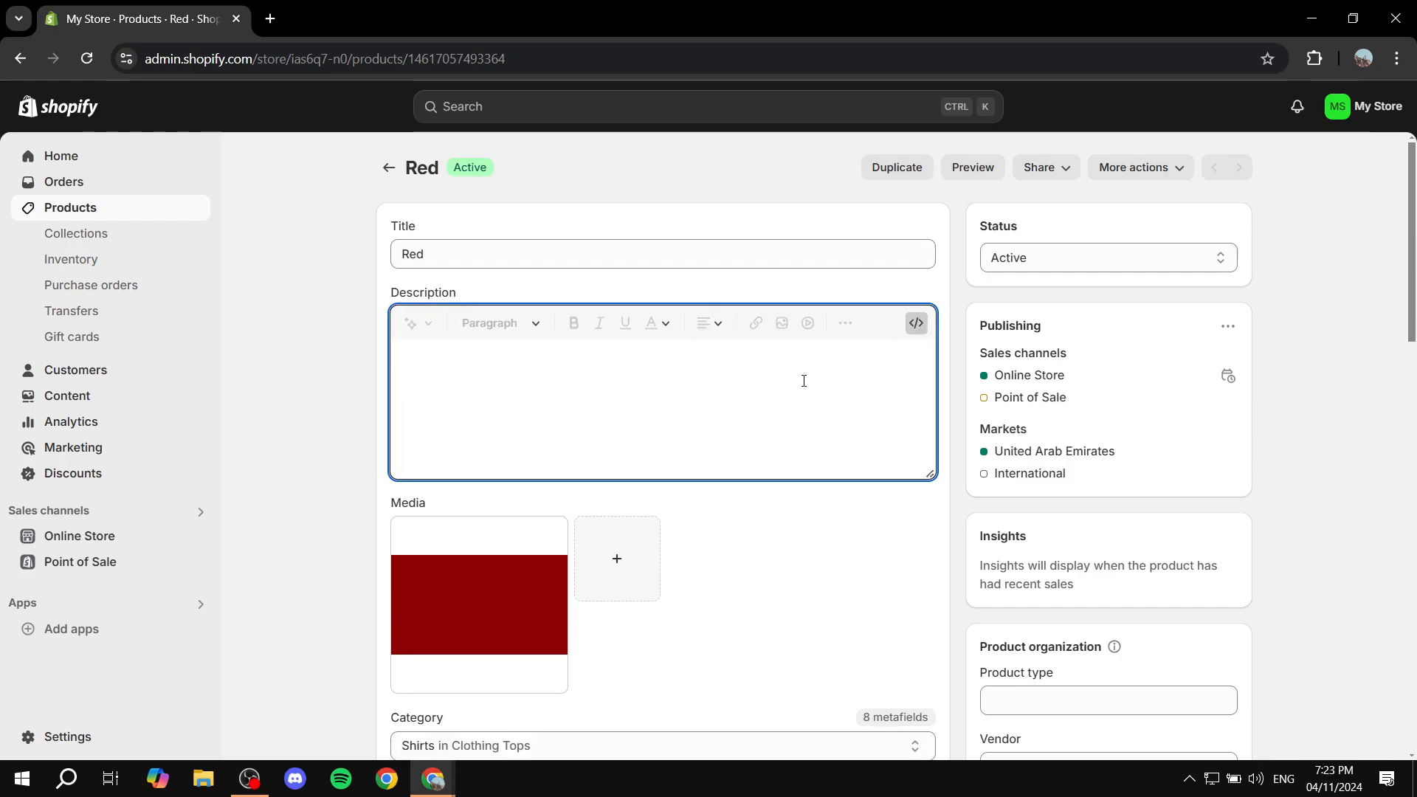
Paste the widget embed code into the HTML description, save the product and preview it
key(ctrl+v)
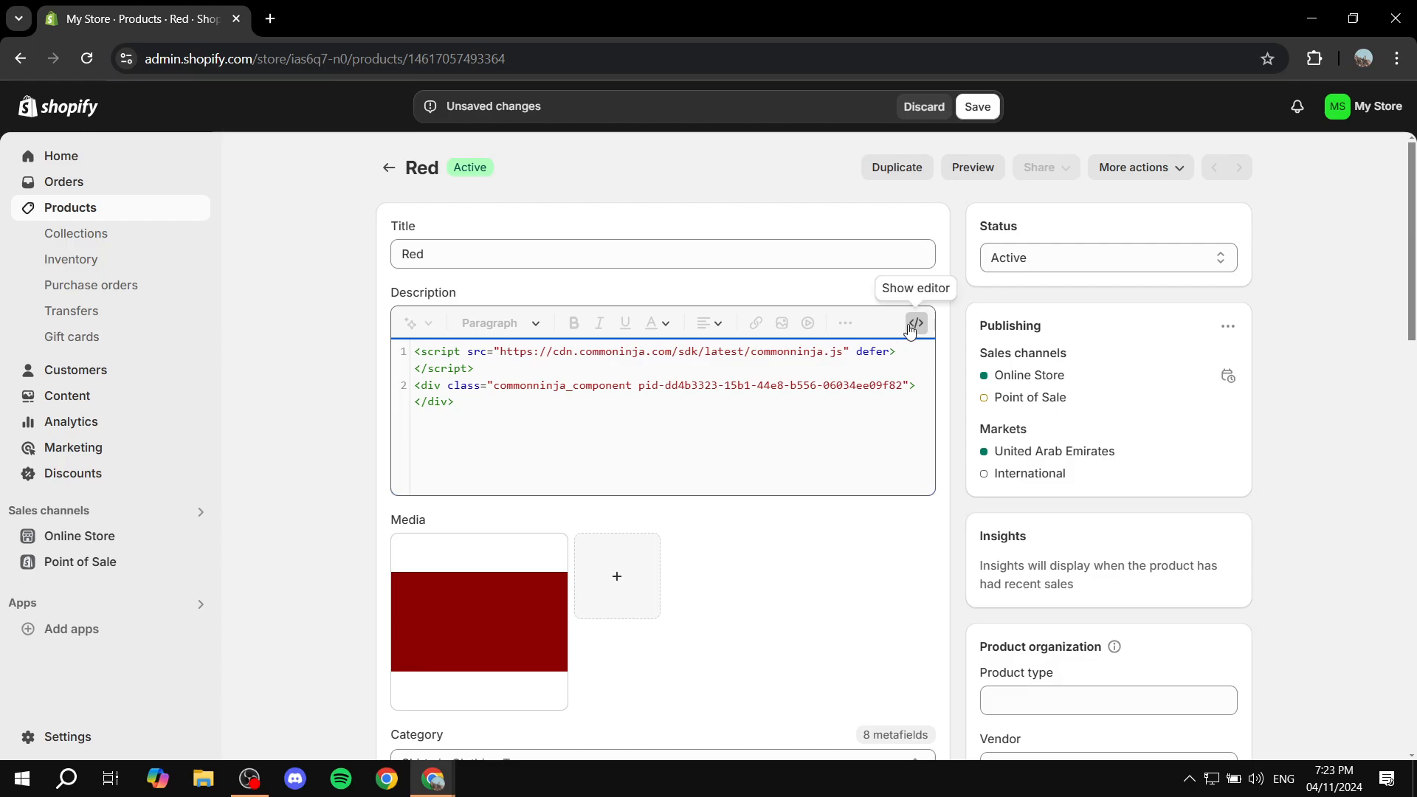
click(915, 324)
key(ctrl+s)
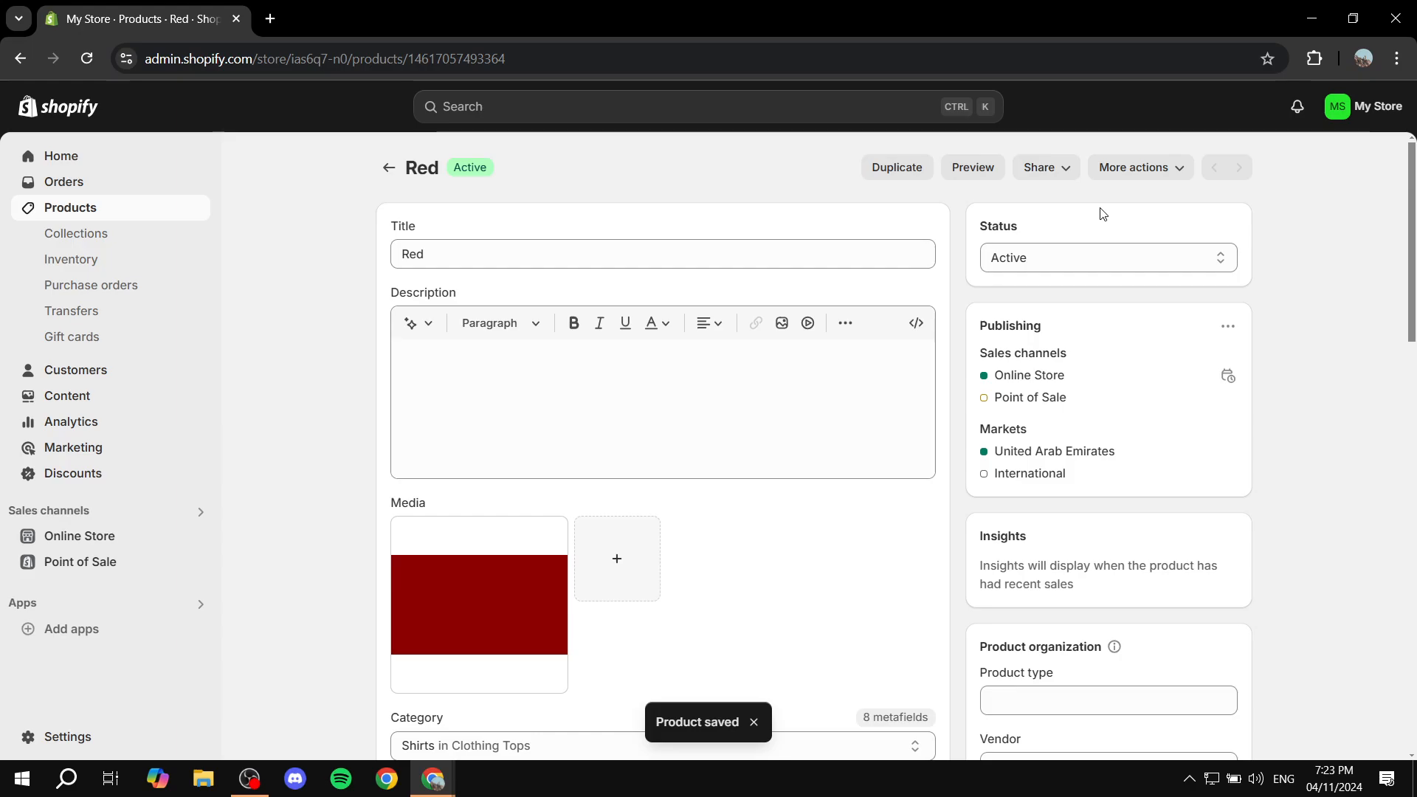
click(985, 175)
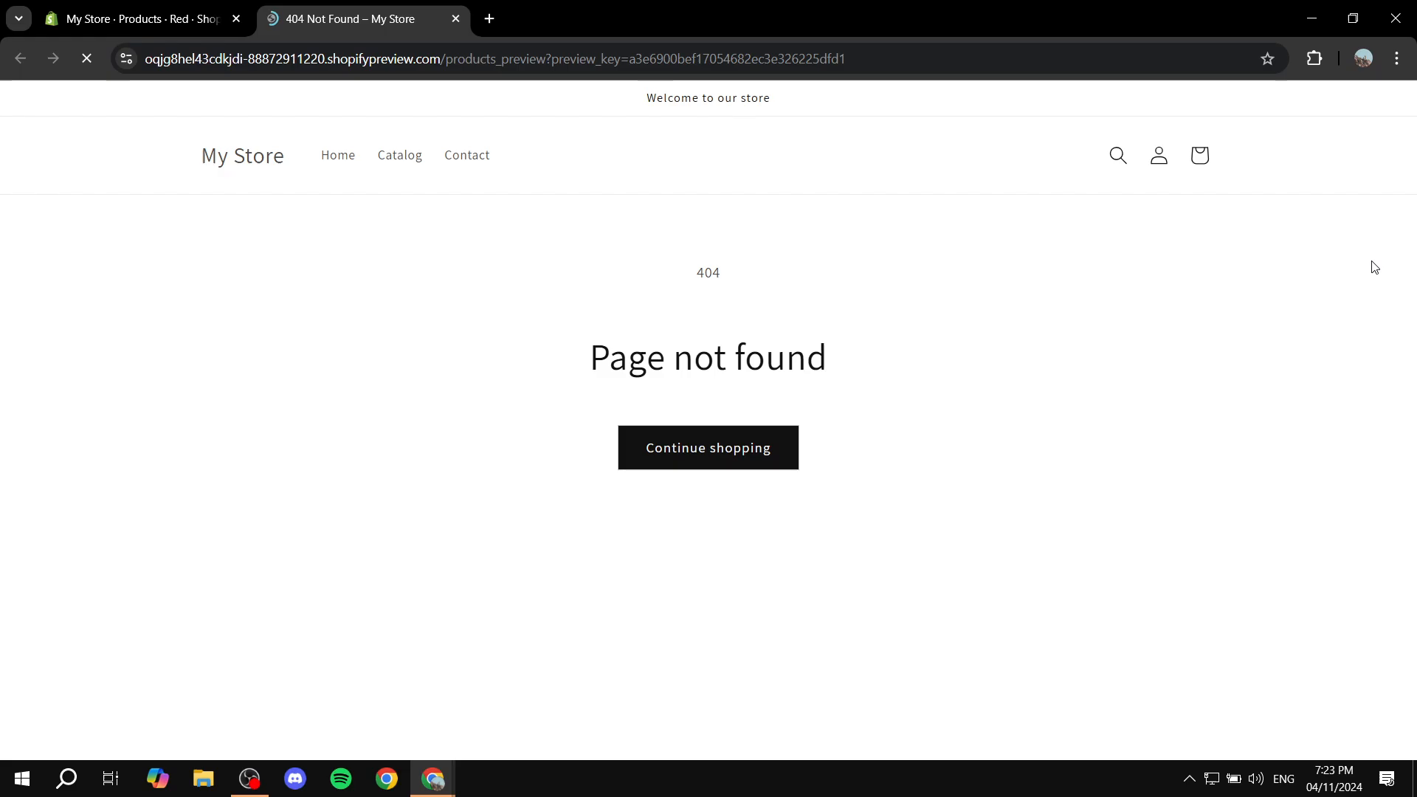
Close the 404 preview, reload the admin page and open the Red product's storefront page
click(455, 20)
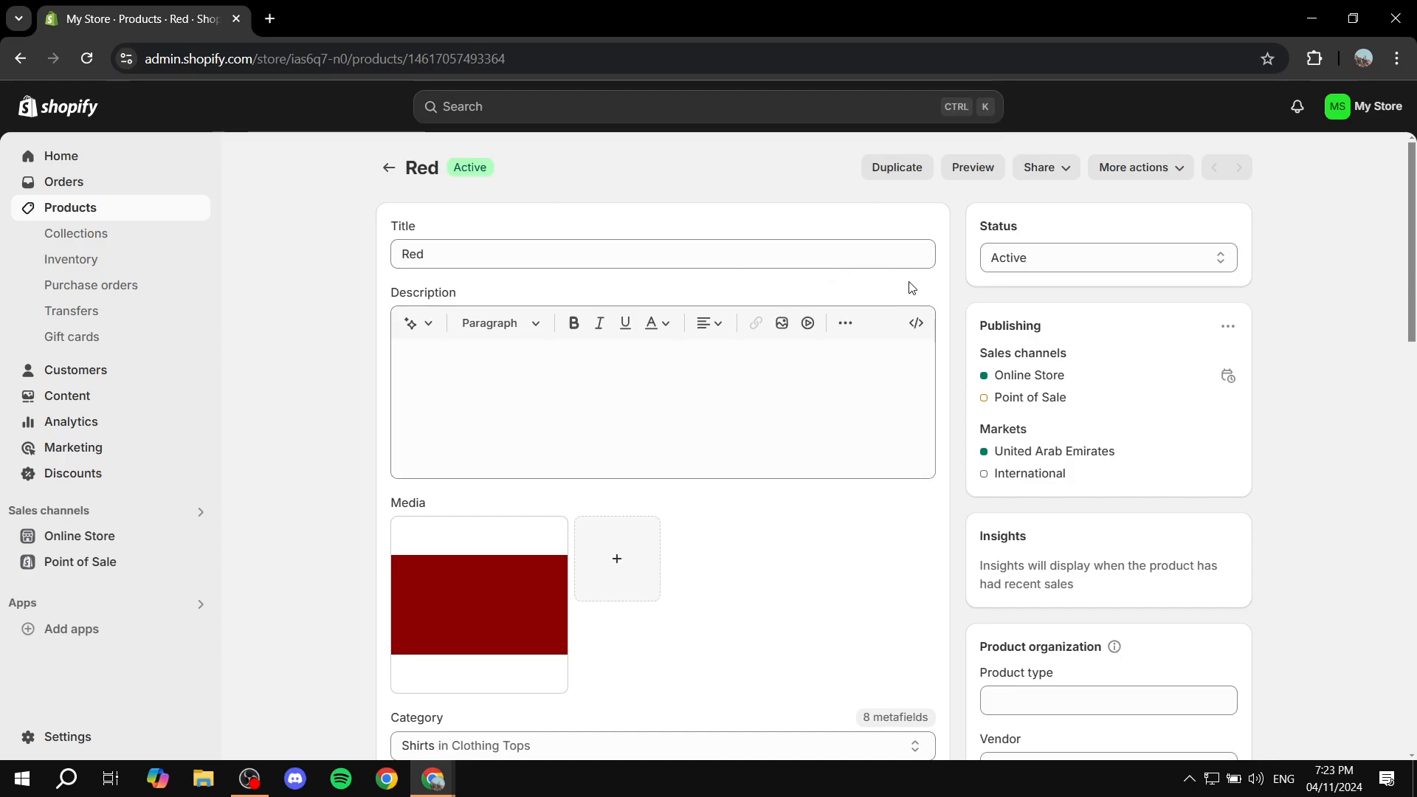
click(85, 60)
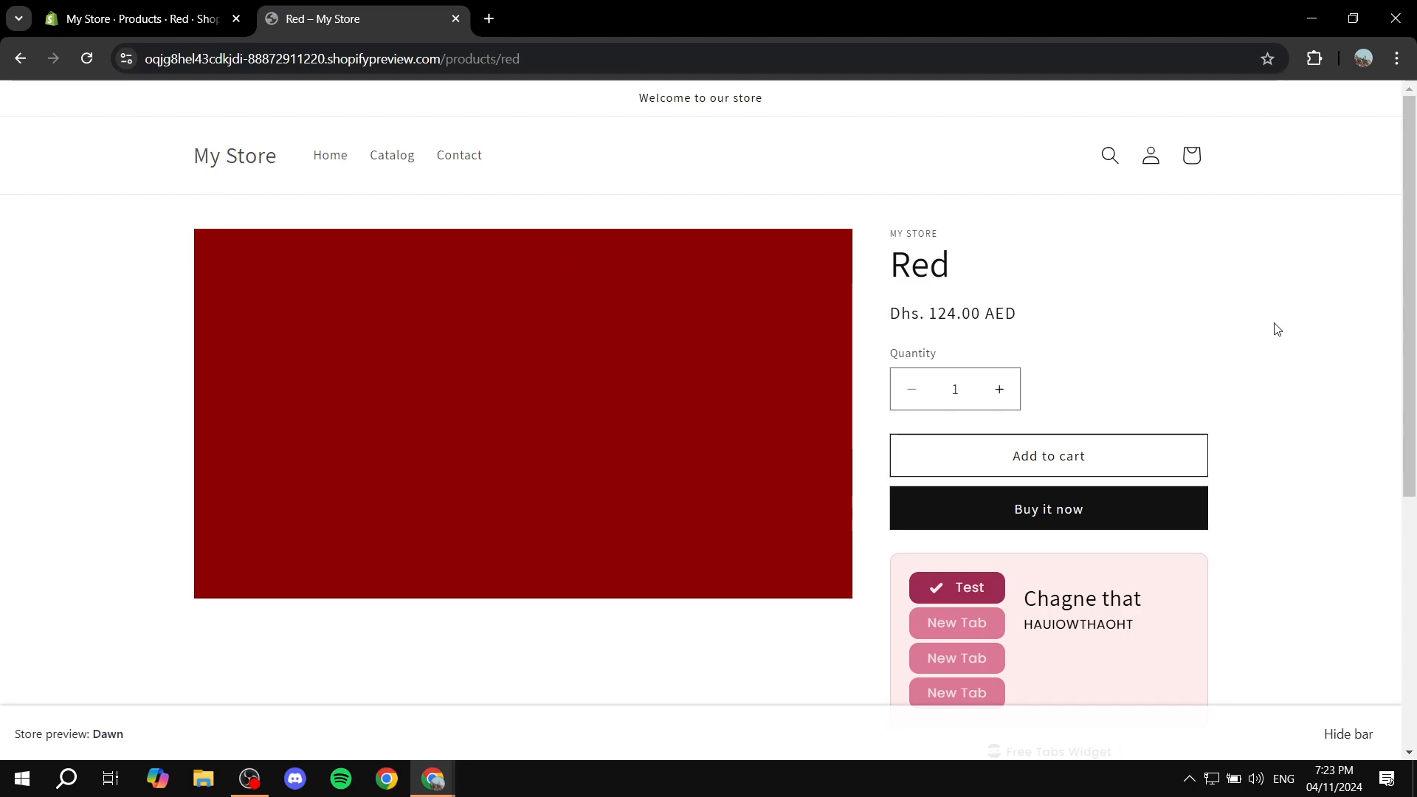
drag(917, 268, 1015, 253)
click(1018, 255)
scroll(1198, 546, down, 2)
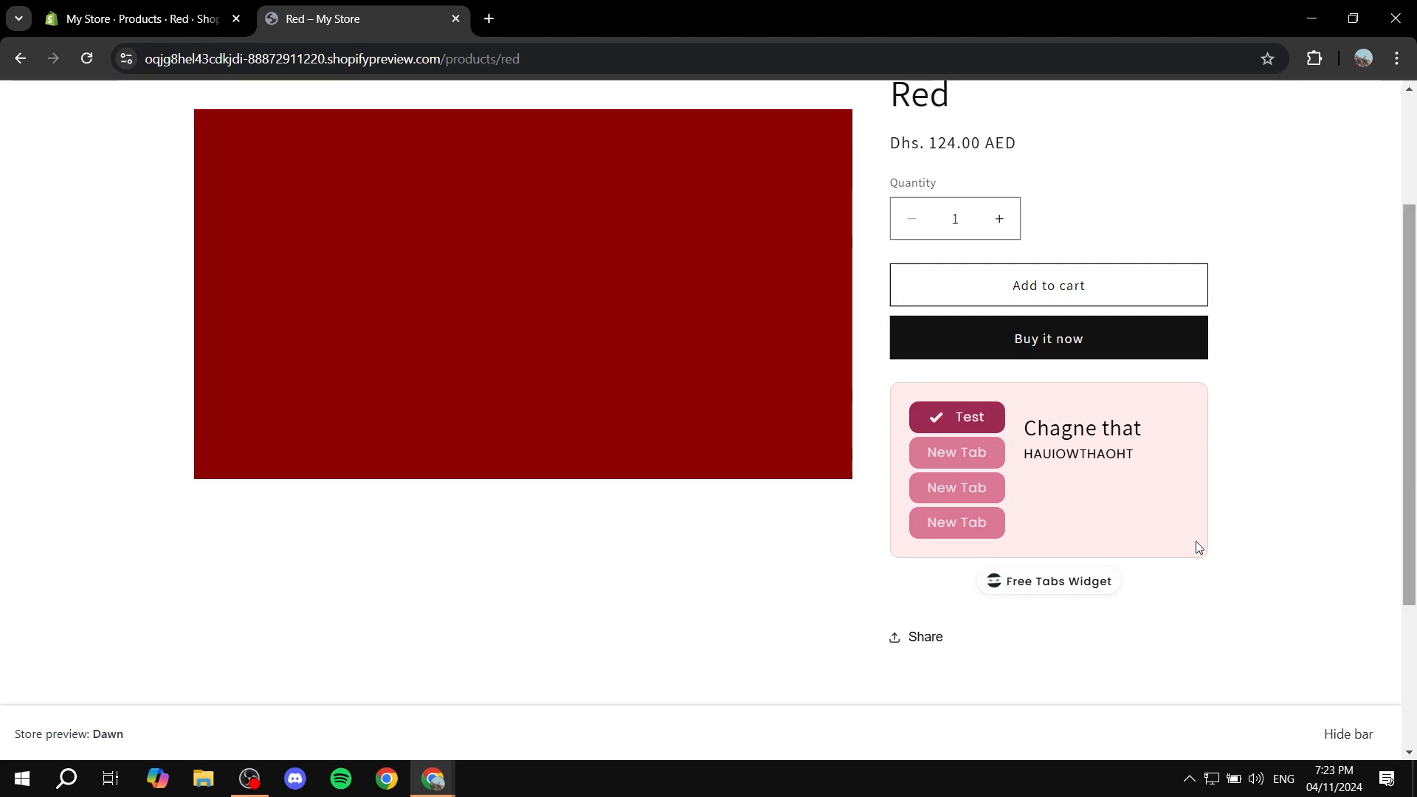
Click through the widget's second, third and fourth tabs on the storefront
click(958, 458)
click(959, 492)
click(959, 526)
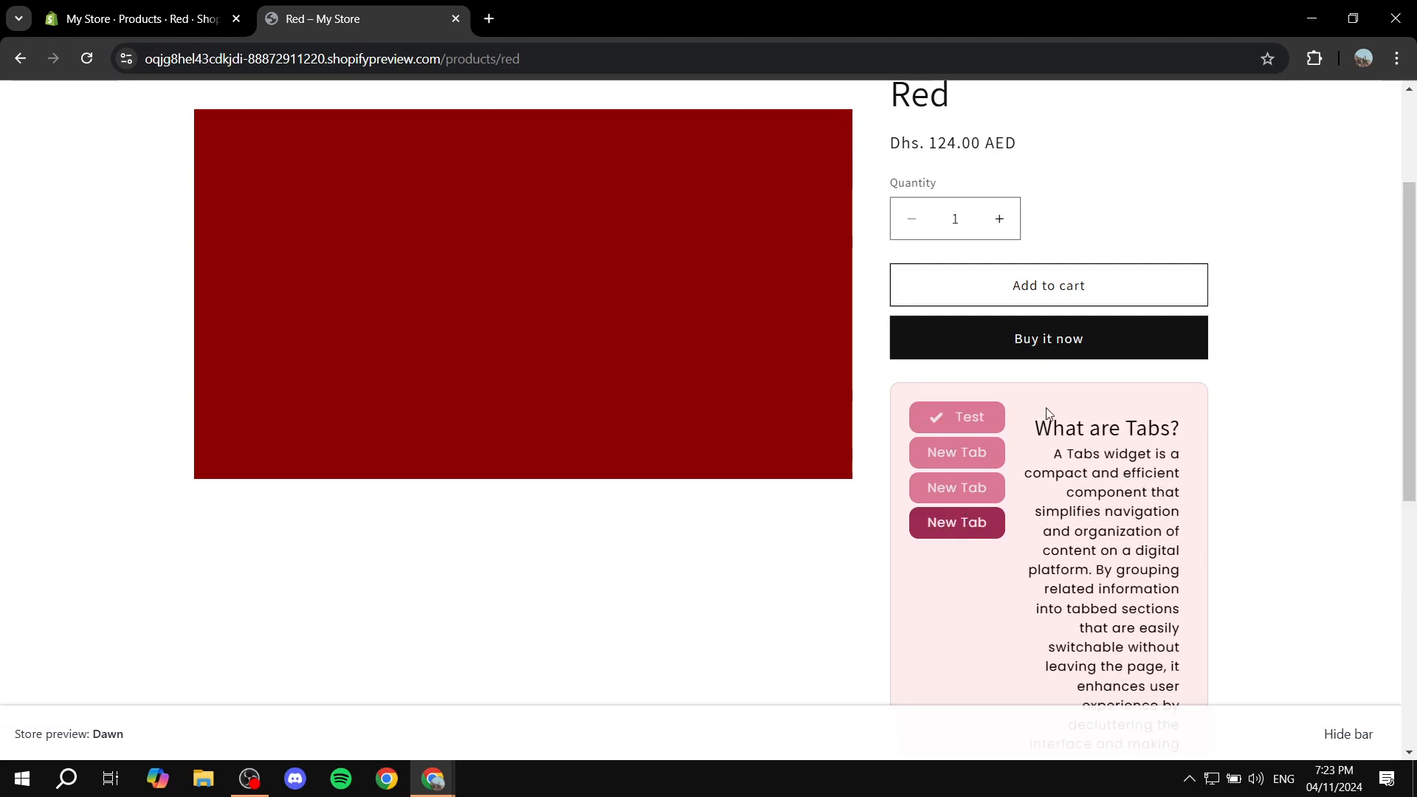
click(955, 491)
click(941, 454)
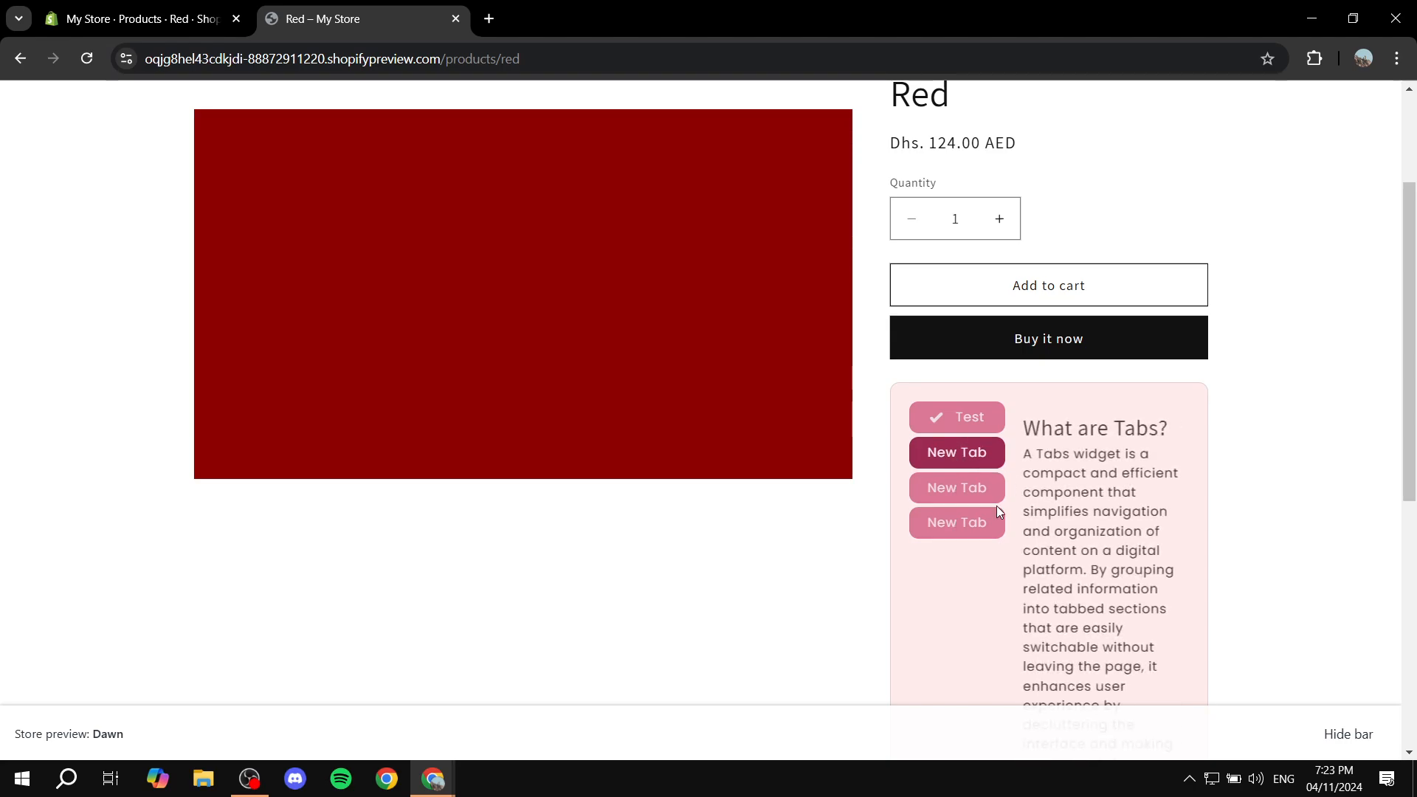
click(952, 520)
click(960, 487)
scroll(1384, 417, down, 3)
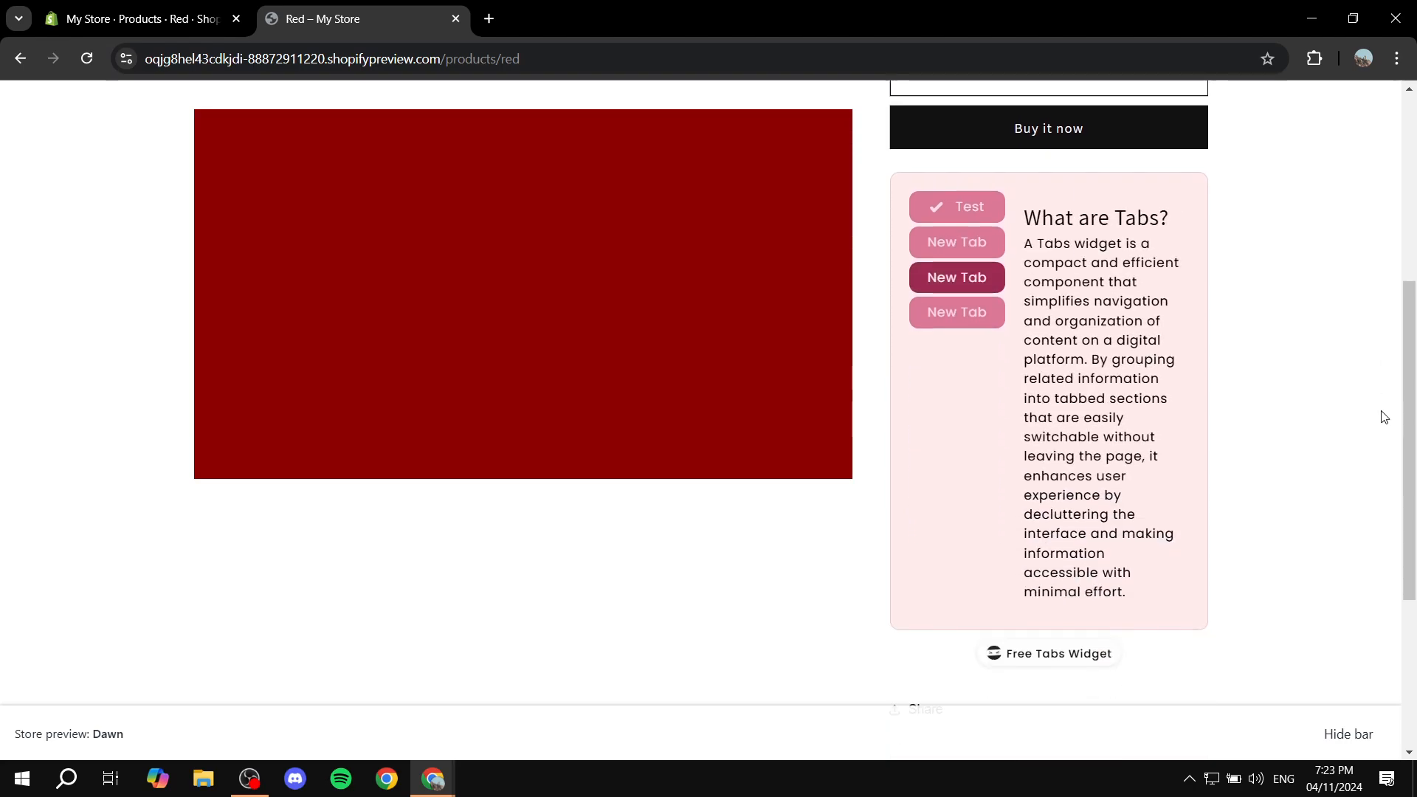
scroll(1384, 417, down, 1)
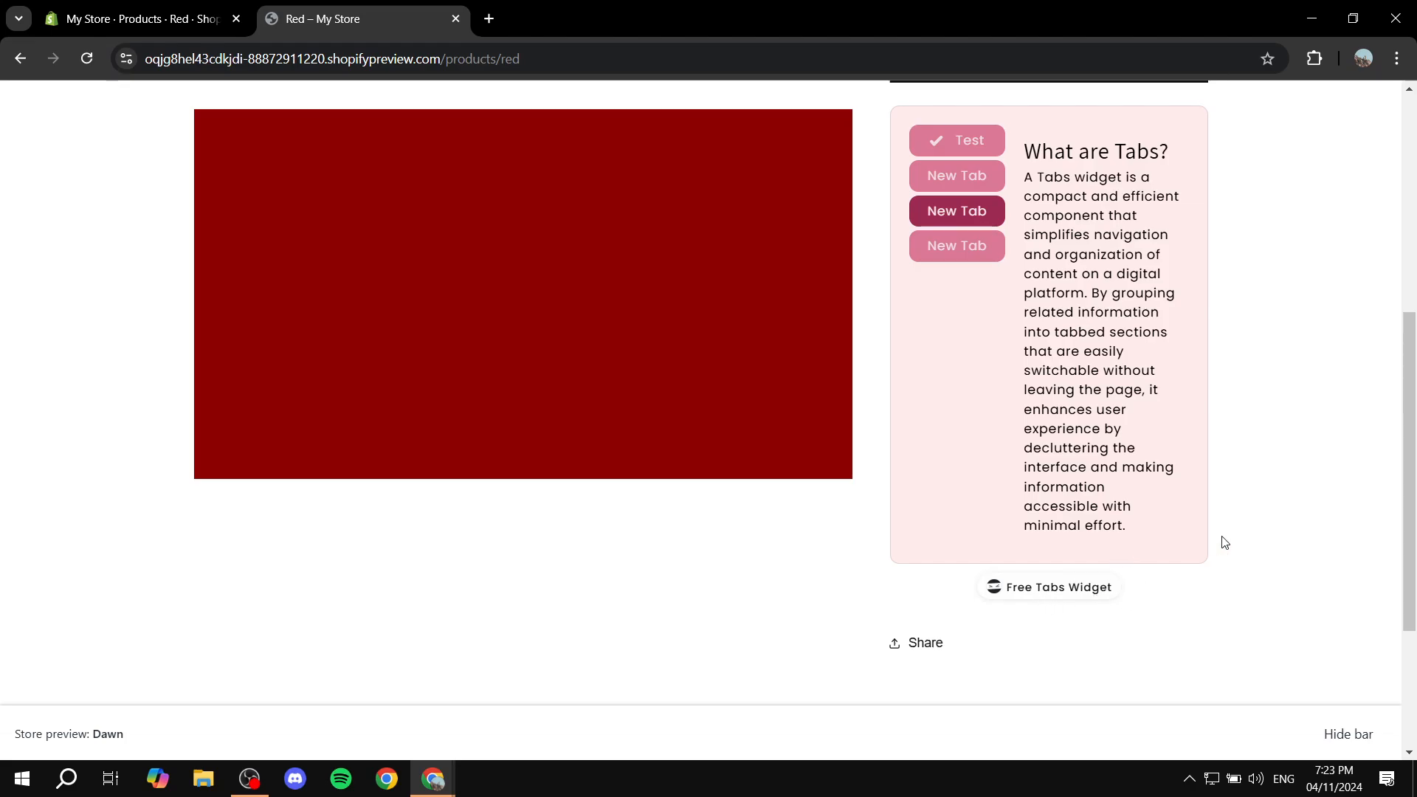
scroll(1264, 402, up, 5)
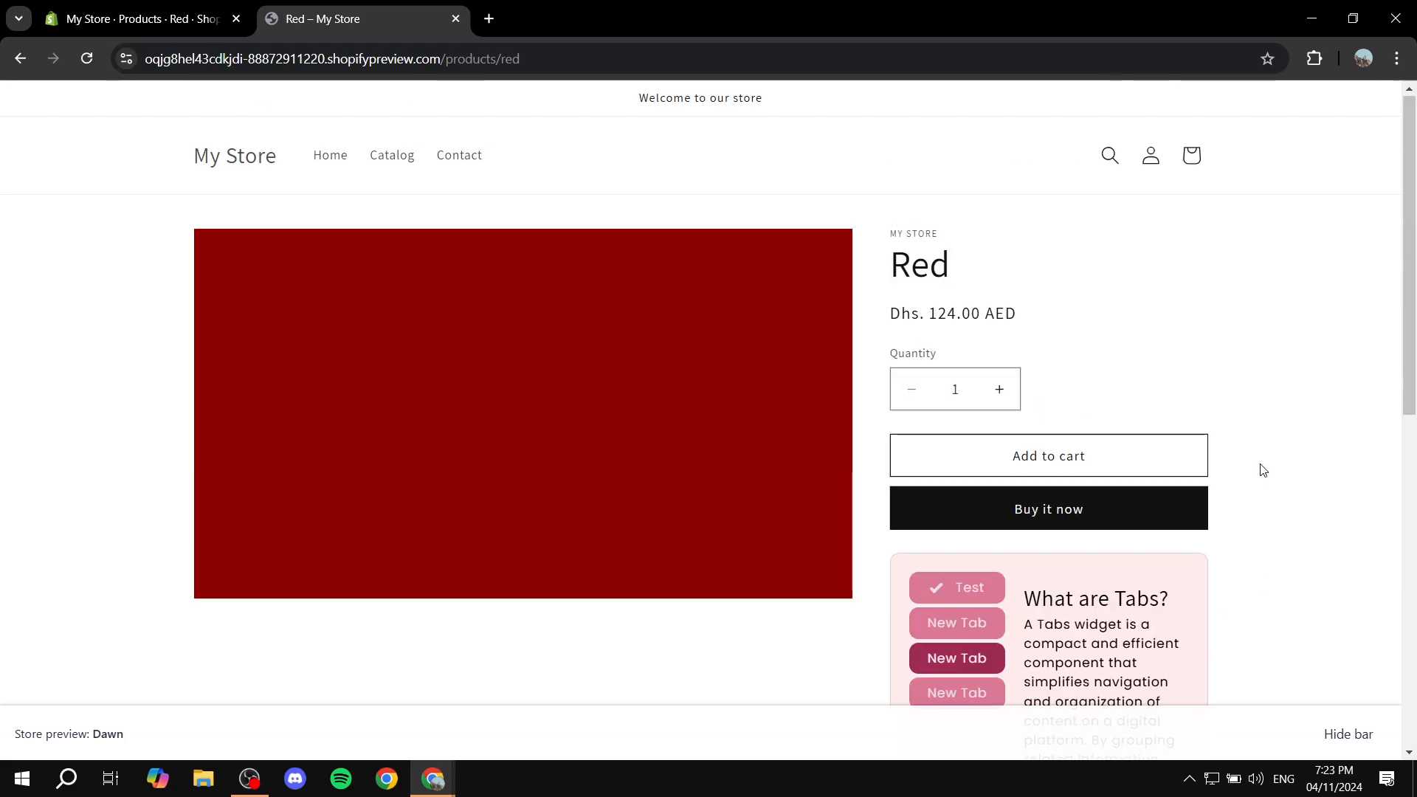